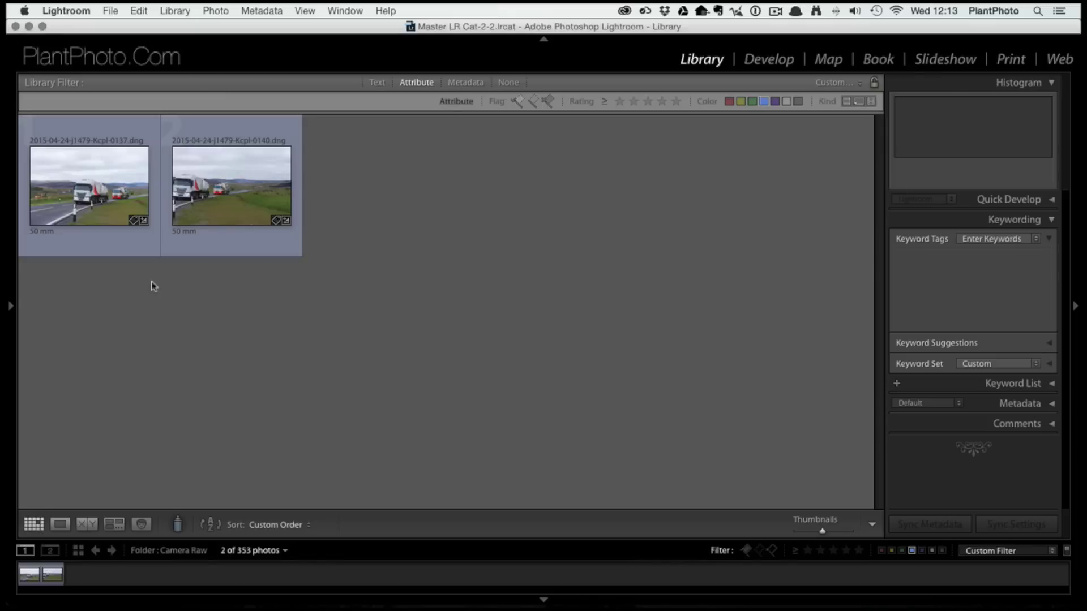
# Open the first truck photo in Develop and raise its white balance Temp to 5,977.
pyautogui.doubleClick(102, 207)
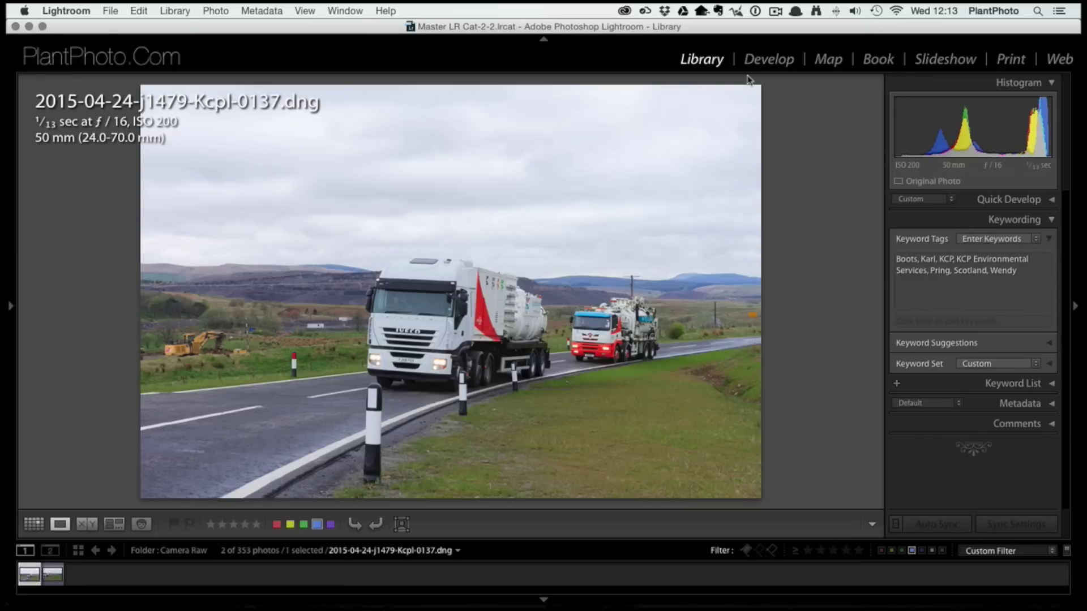
pyautogui.click(771, 65)
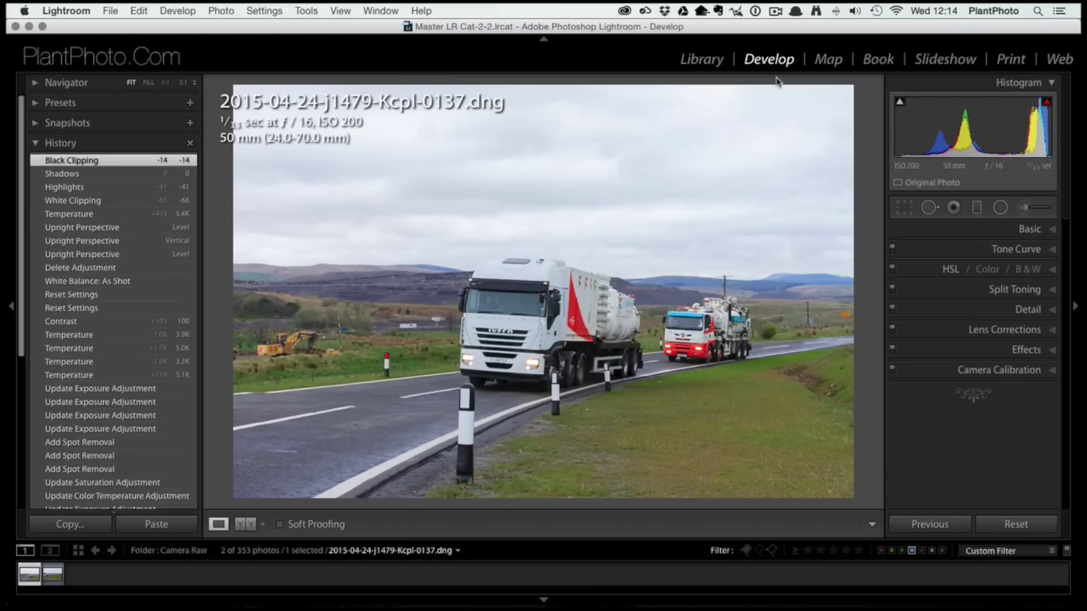
pyautogui.click(978, 209)
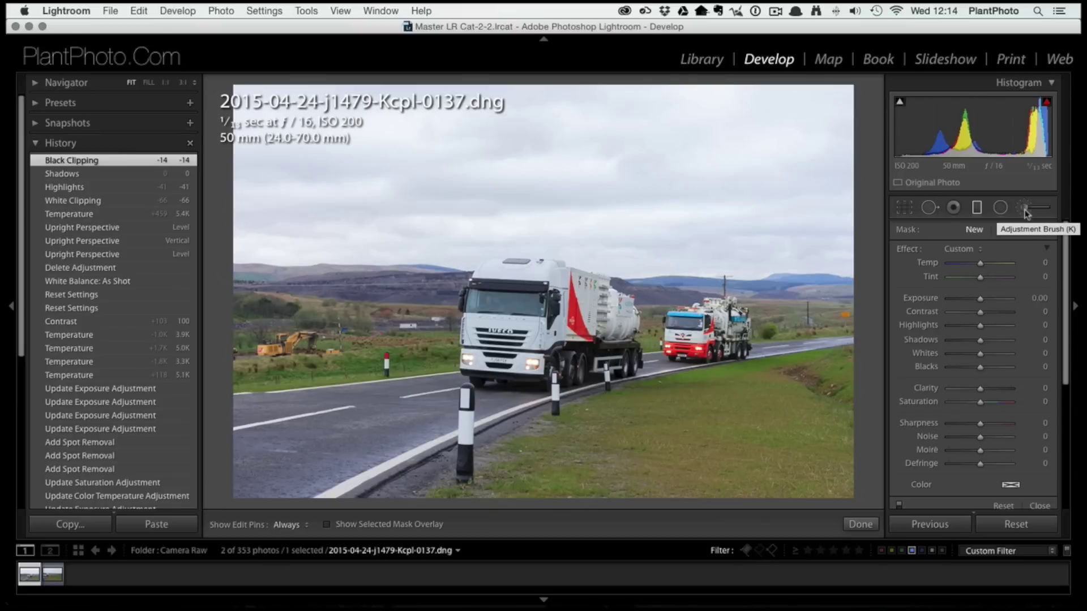
pyautogui.click(978, 210)
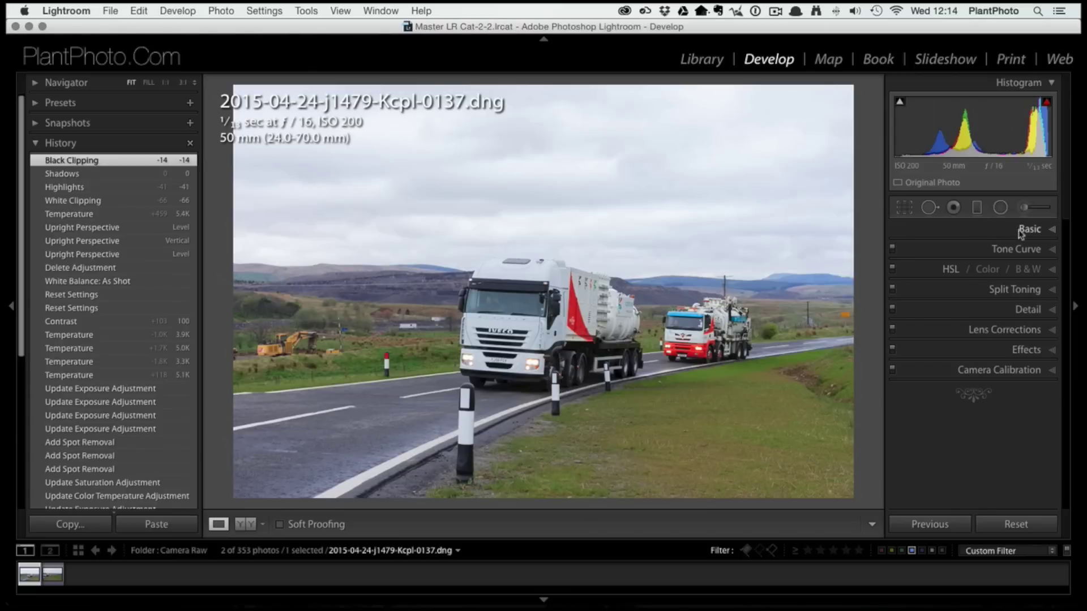
pyautogui.click(1022, 231)
pyautogui.moveTo(972, 291); pyautogui.dragTo(977, 294)
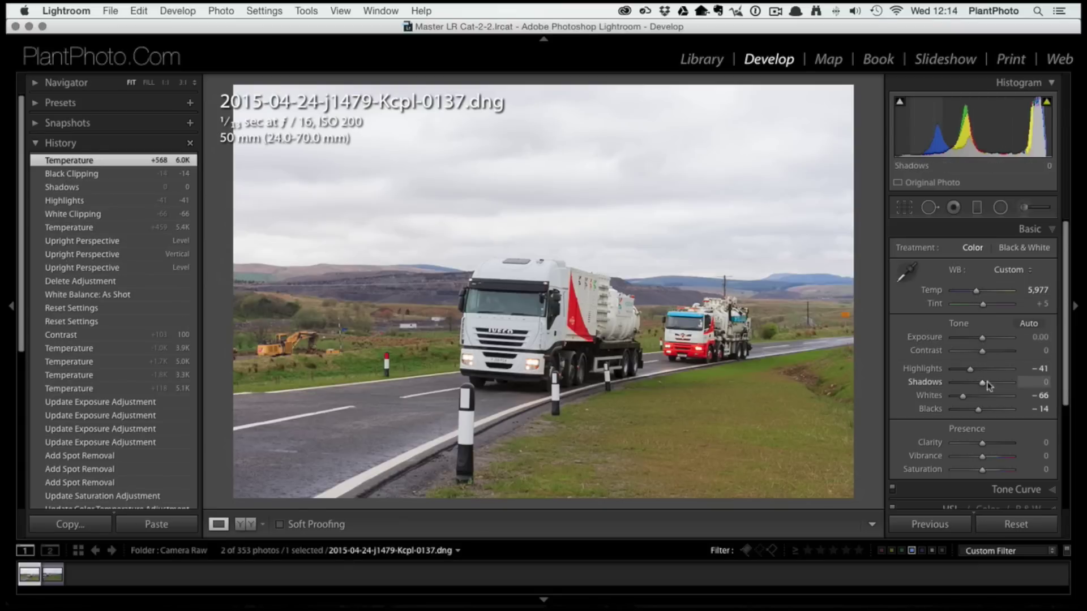
# Try the Camera Neutral calibration profile, then switch back to Camera Landscape.
pyautogui.click(1019, 231)
pyautogui.click(1028, 372)
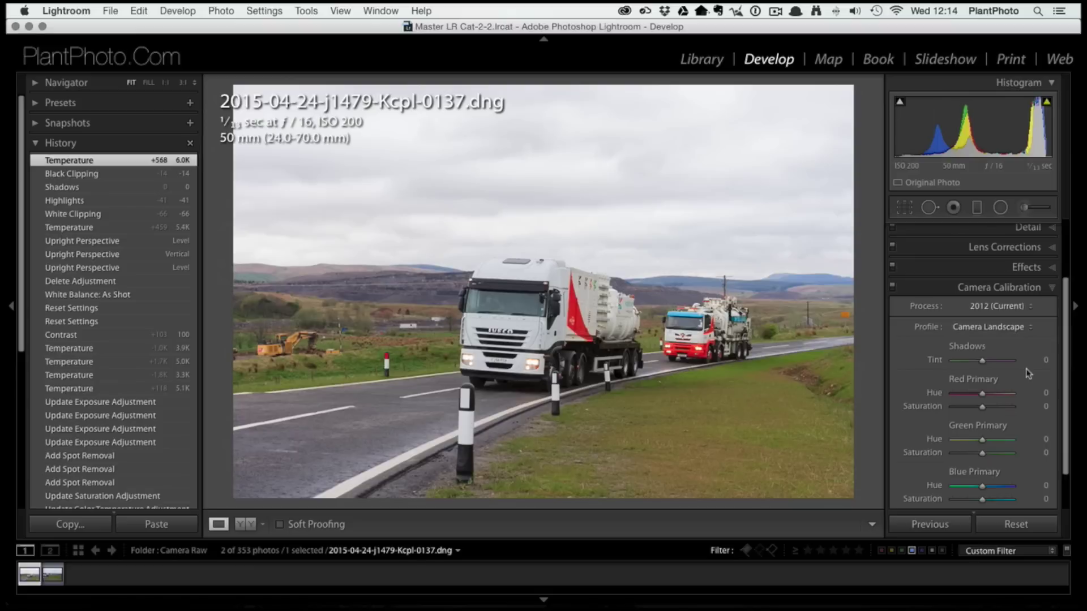
pyautogui.click(1007, 328)
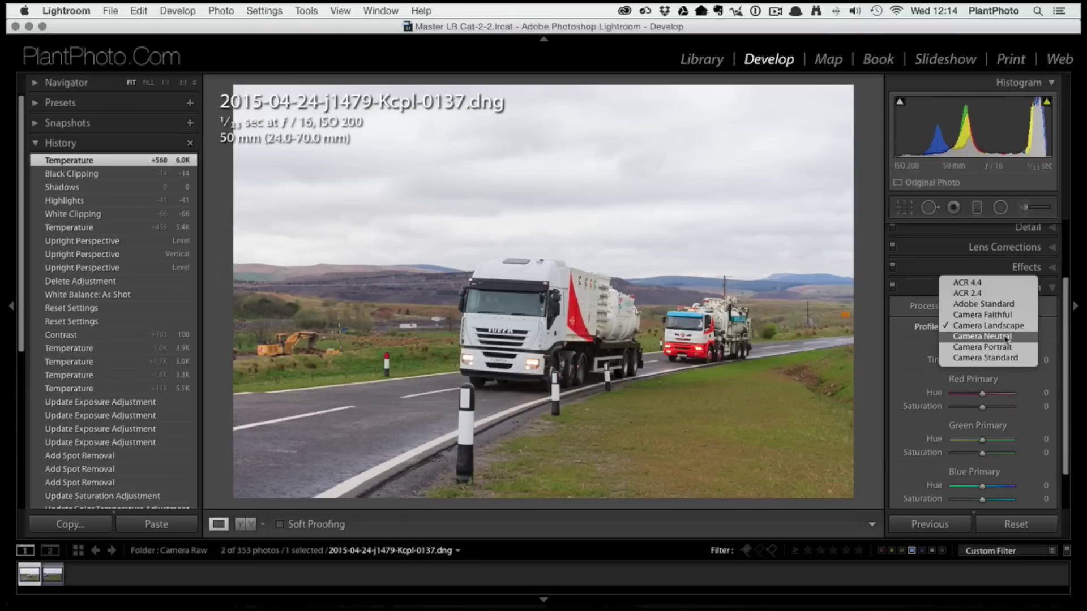
pyautogui.click(1004, 336)
pyautogui.click(1001, 330)
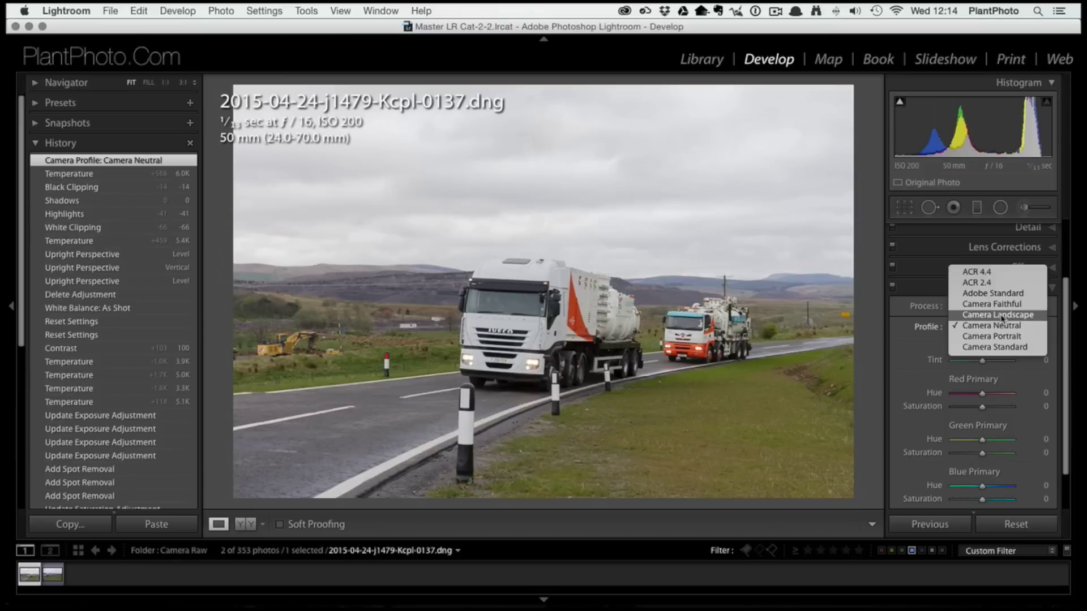
pyautogui.click(1002, 318)
# Collapse Camera Calibration and briefly check the Lens Corrections panel.
pyautogui.click(1017, 288)
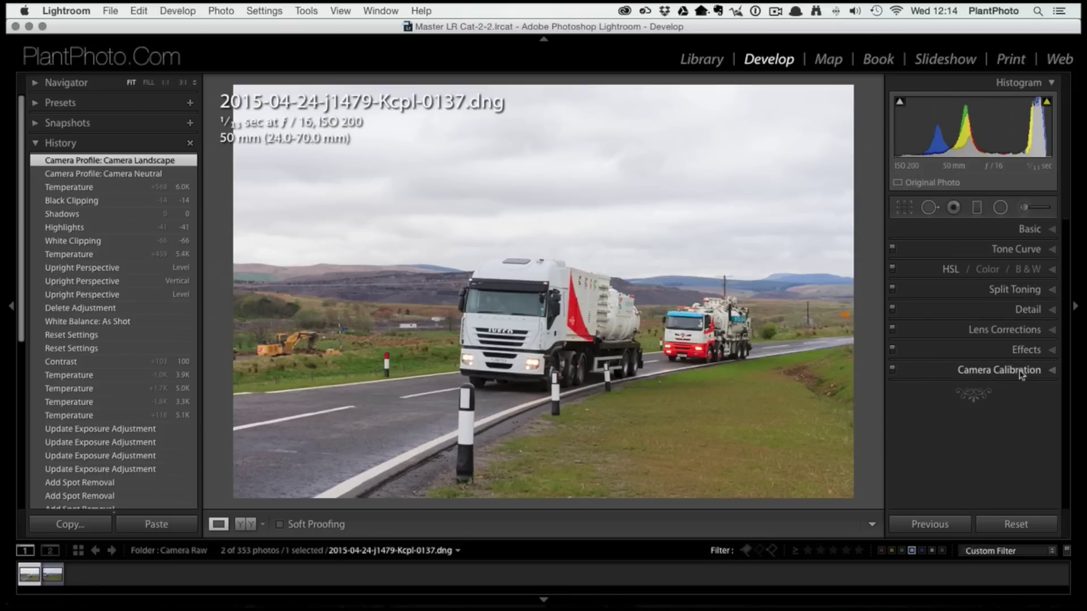
pyautogui.click(982, 329)
pyautogui.scroll(-1, 969, 323)
pyautogui.click(969, 309)
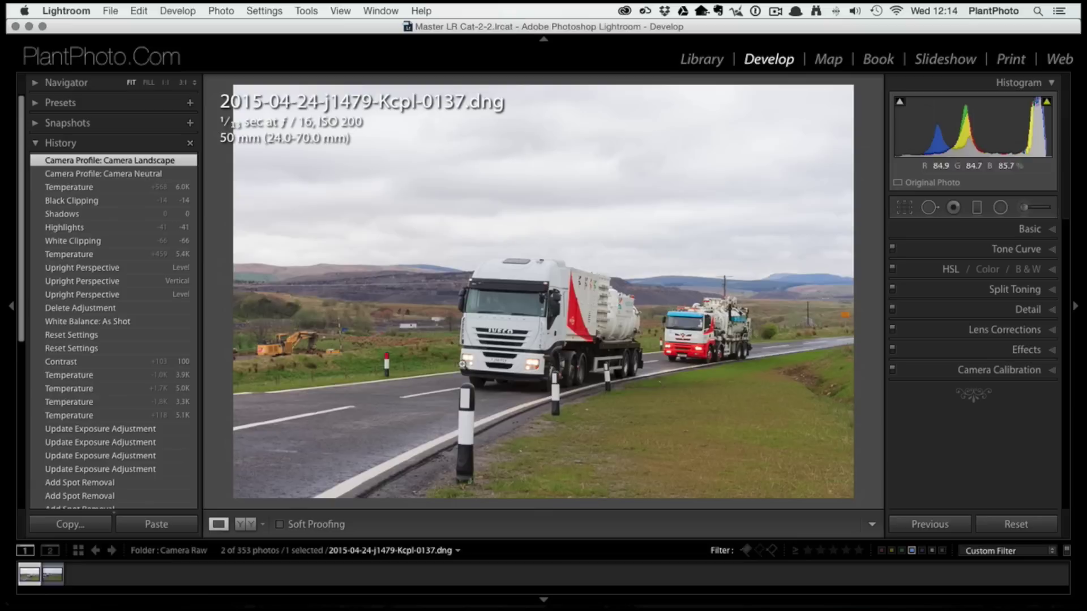
pyautogui.press('shift')
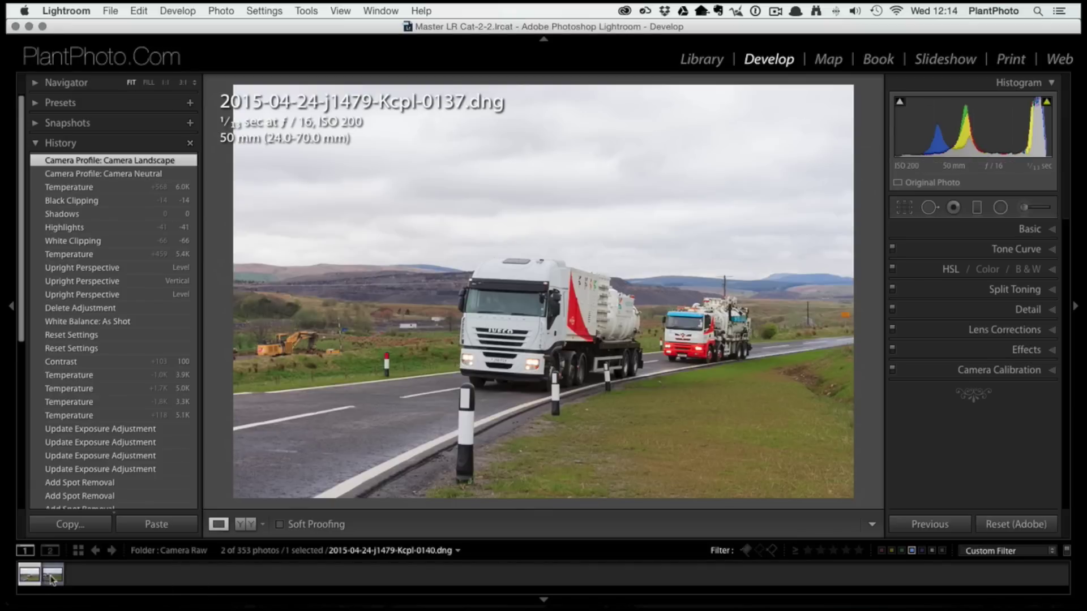
# Sync all develop settings from the first truck photo to the second.
pyautogui.keyDown('shift'); pyautogui.click(51, 576); pyautogui.keyUp('shift')
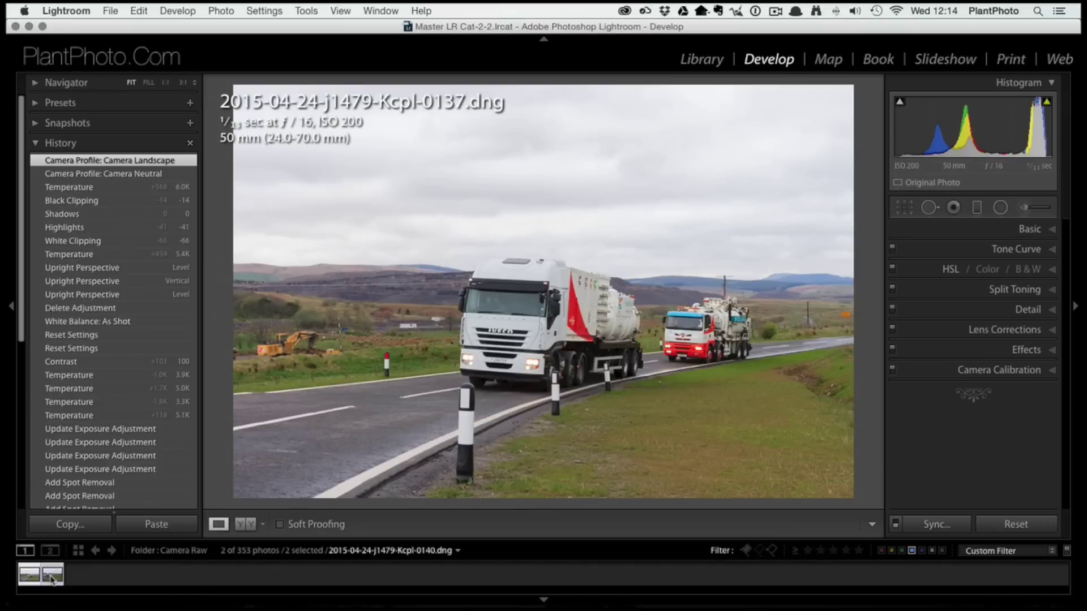
pyautogui.click(936, 524)
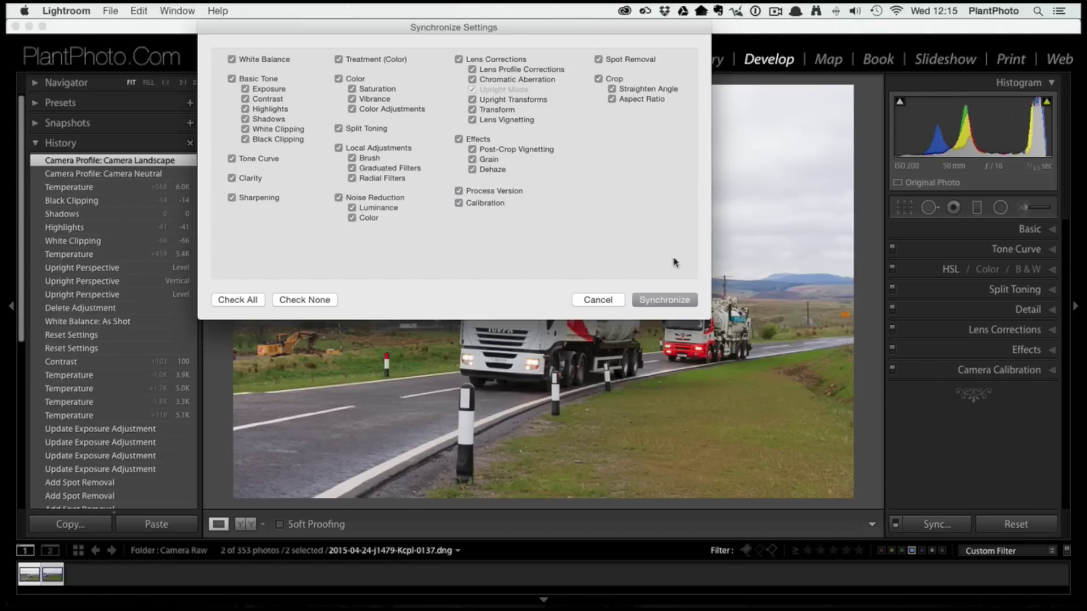
pyautogui.click(674, 301)
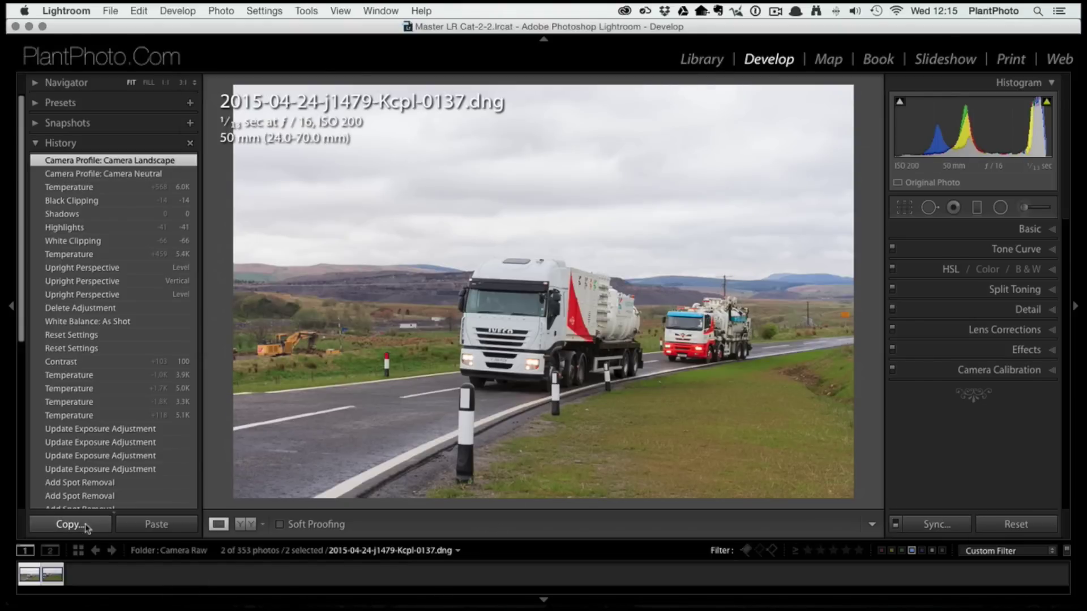
# Reselect only the first truck photo and return to the Library grid view.
pyautogui.click(97, 570)
pyautogui.click(32, 577)
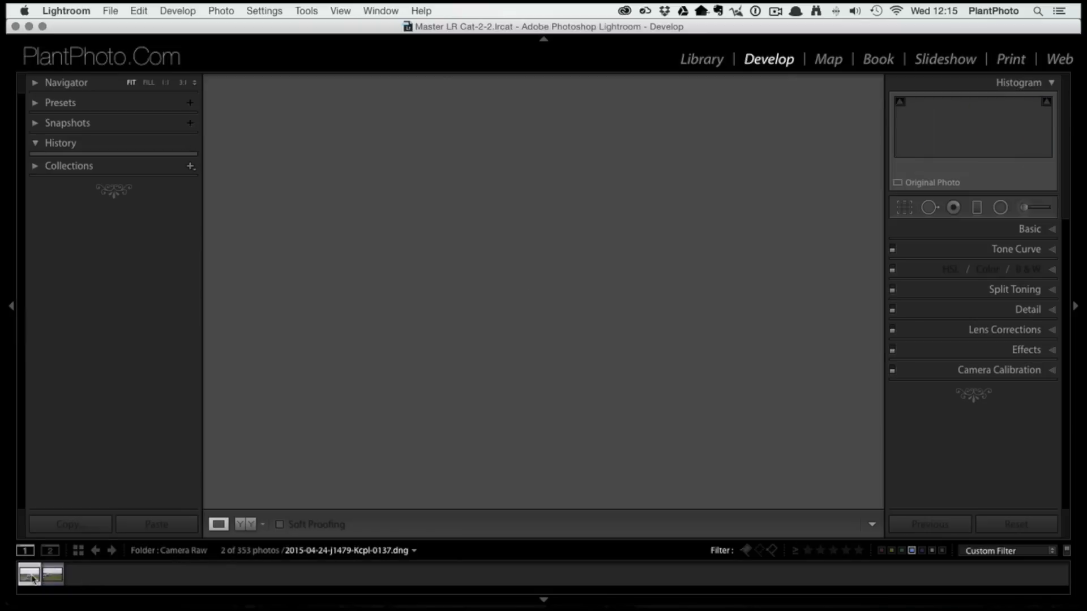
pyautogui.click(704, 61)
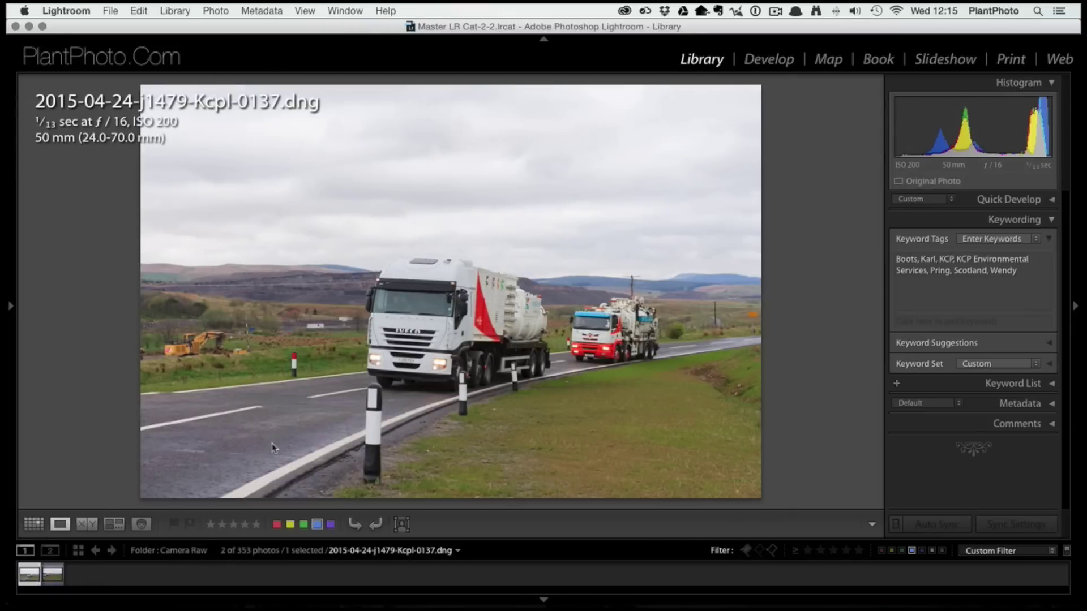
pyautogui.click(33, 524)
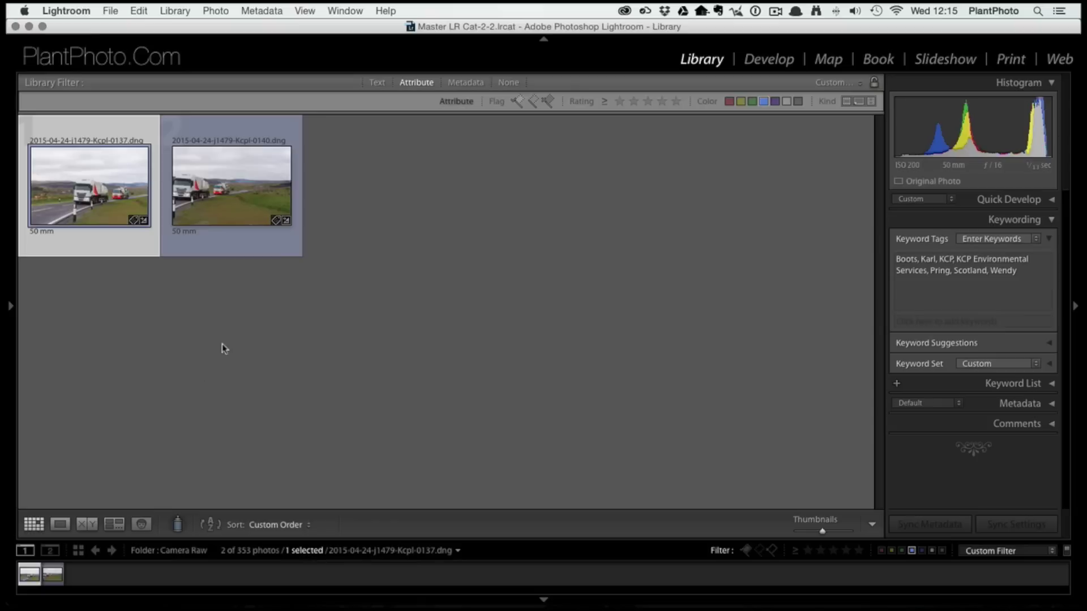
# Select both truck photos and launch Photo Merge > Panorama from the context menu.
pyautogui.keyDown('shift'); pyautogui.click(170, 204); pyautogui.keyUp('shift')
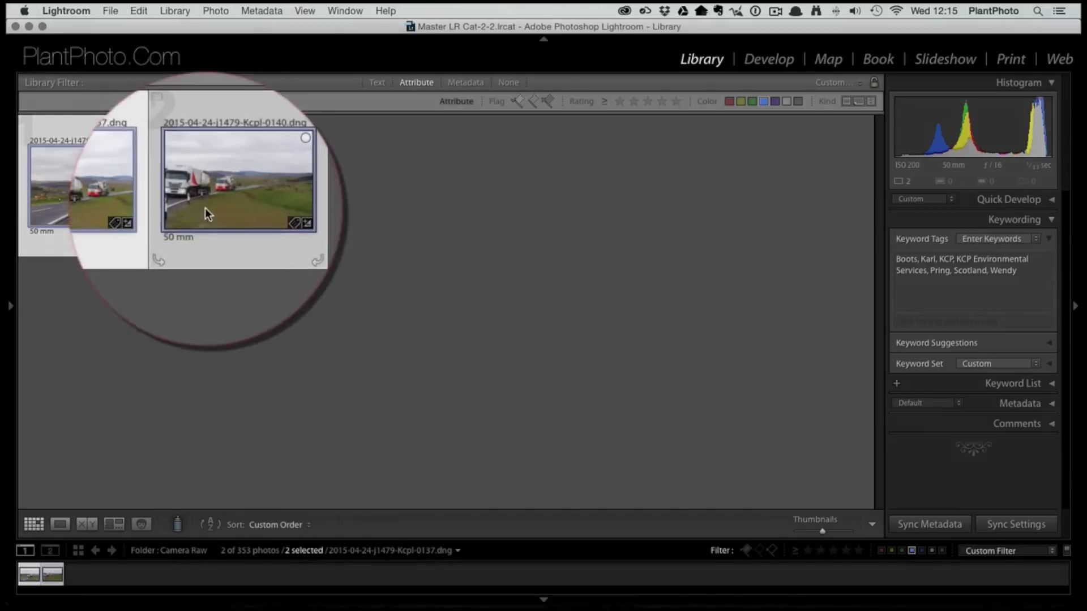
pyautogui.rightClick(205, 208)
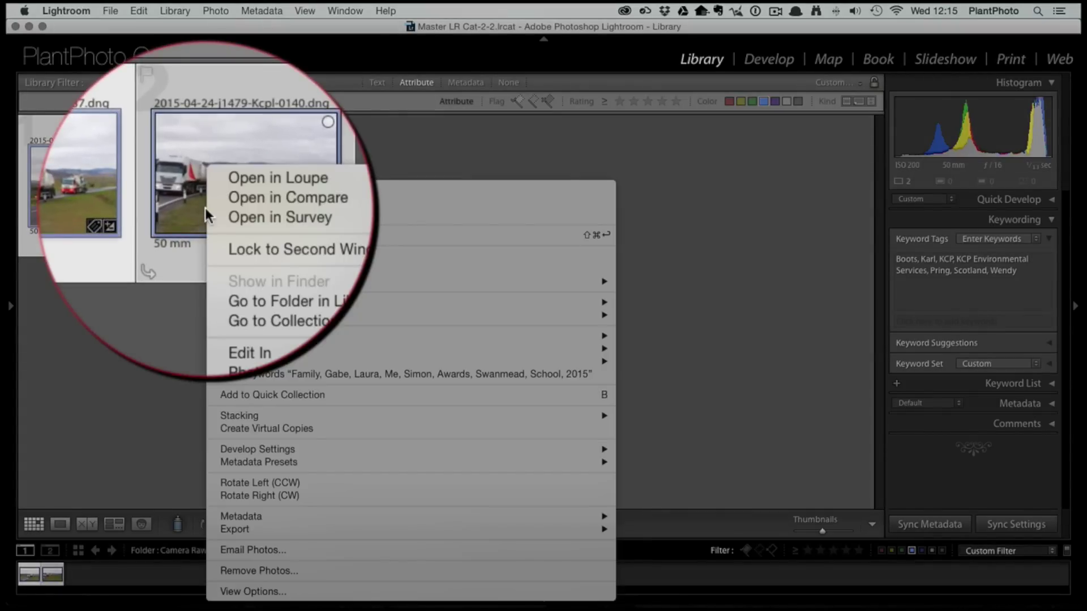
pyautogui.moveTo(260, 315)
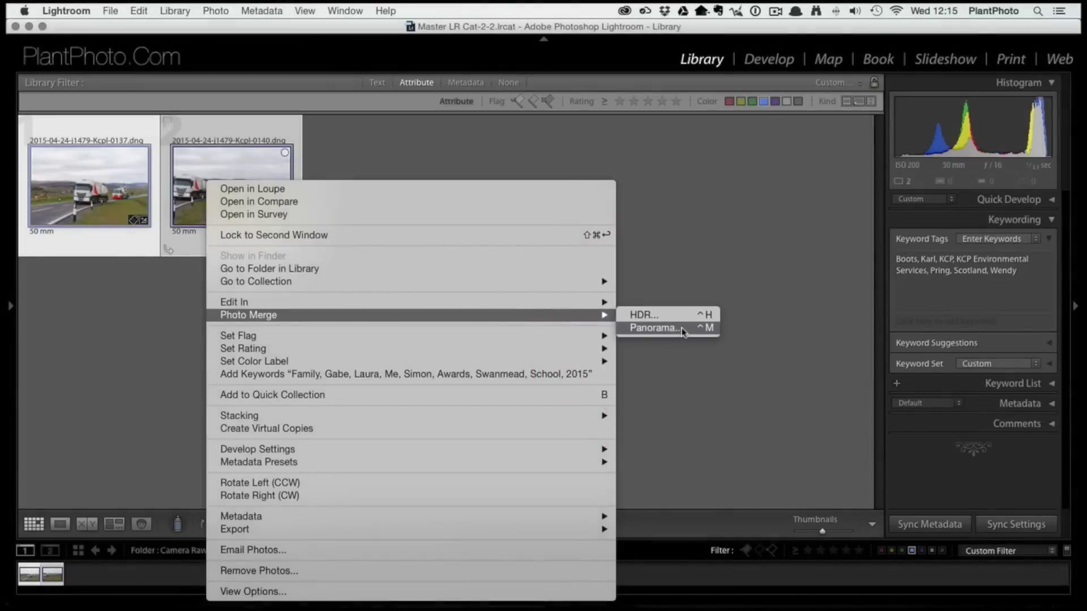
pyautogui.click(681, 327)
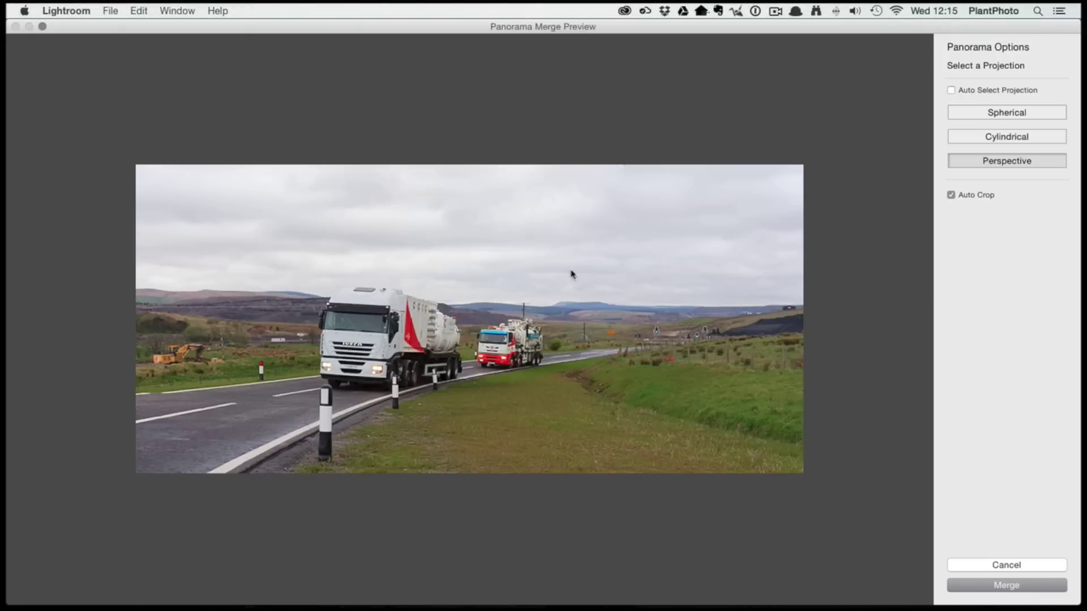
# Compare Spherical, Cylindrical and Perspective projections in the Panorama Merge Preview.
pyautogui.click(999, 90)
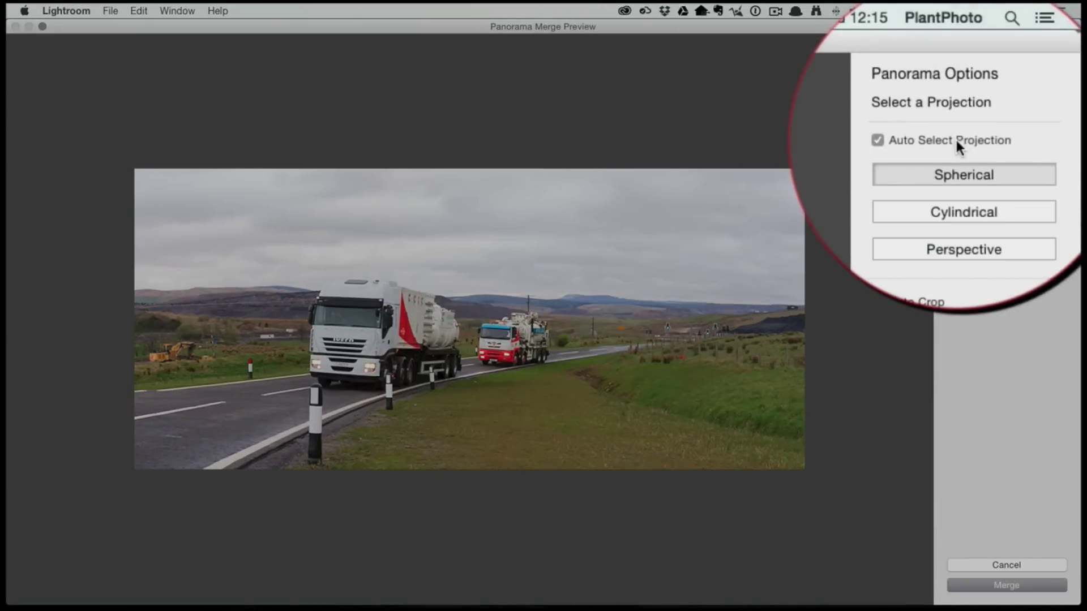
pyautogui.click(957, 141)
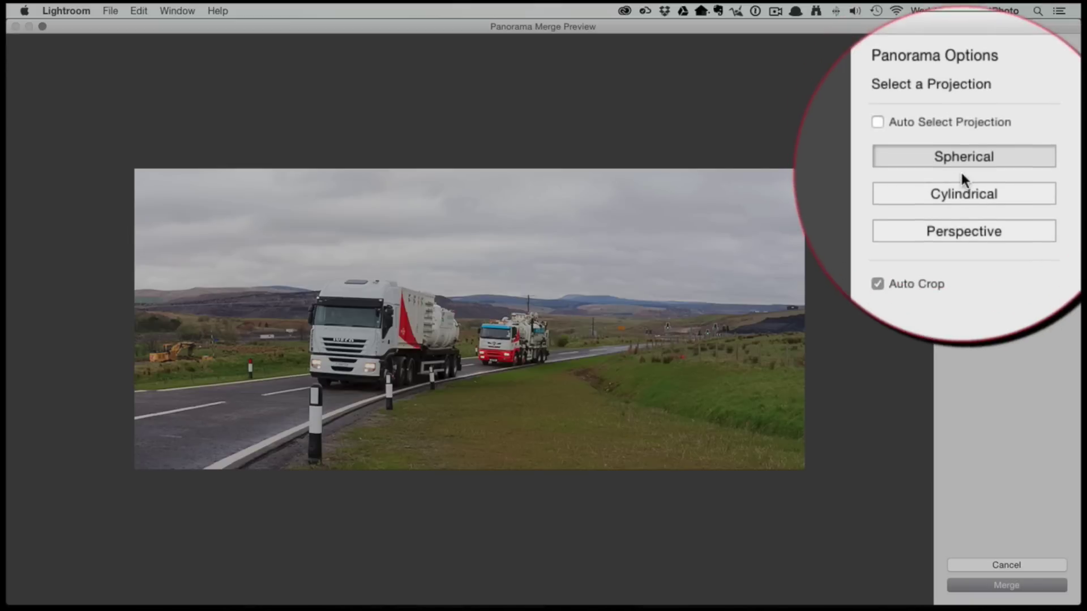
pyautogui.click(962, 178)
pyautogui.click(960, 141)
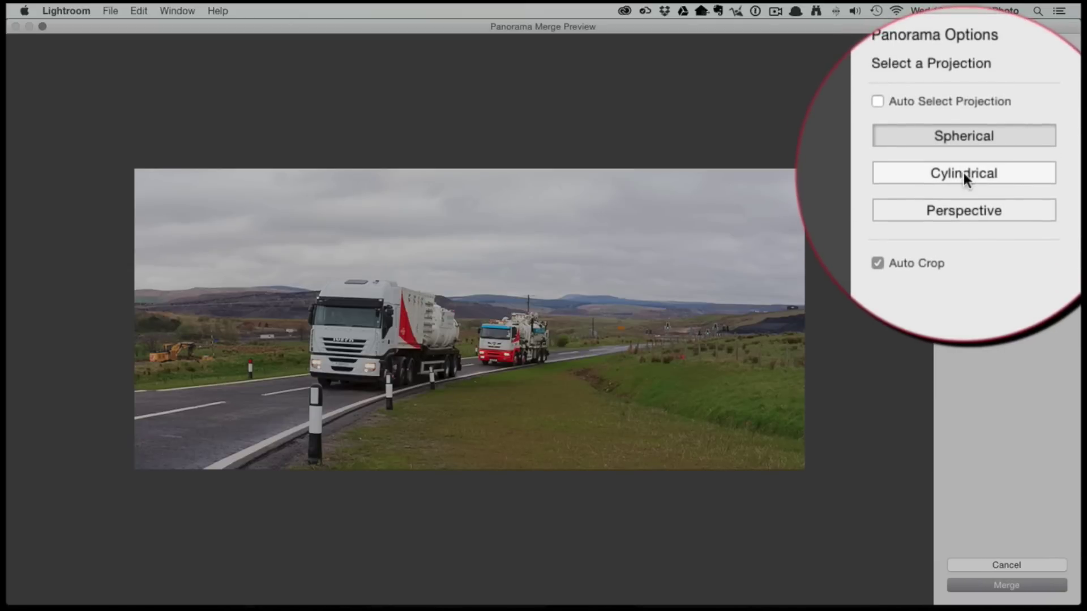
pyautogui.click(963, 173)
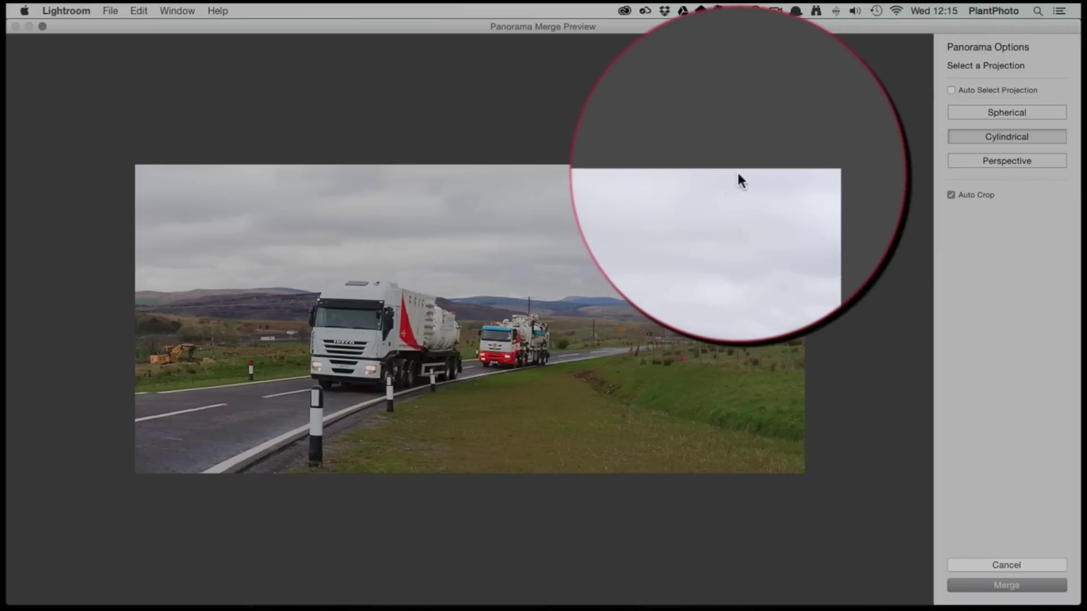
pyautogui.click(948, 172)
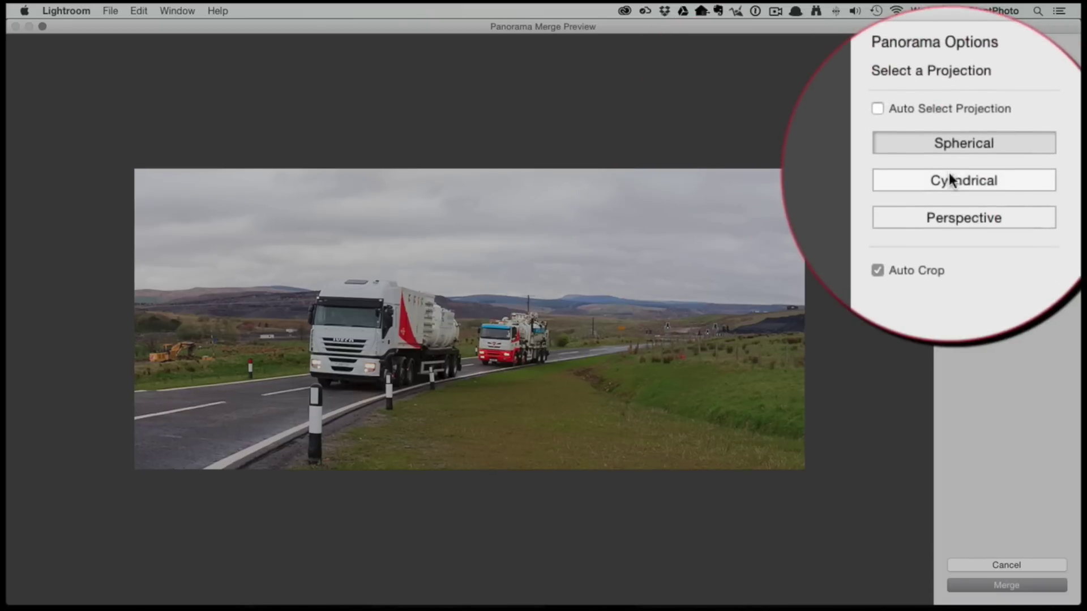
pyautogui.click(949, 172)
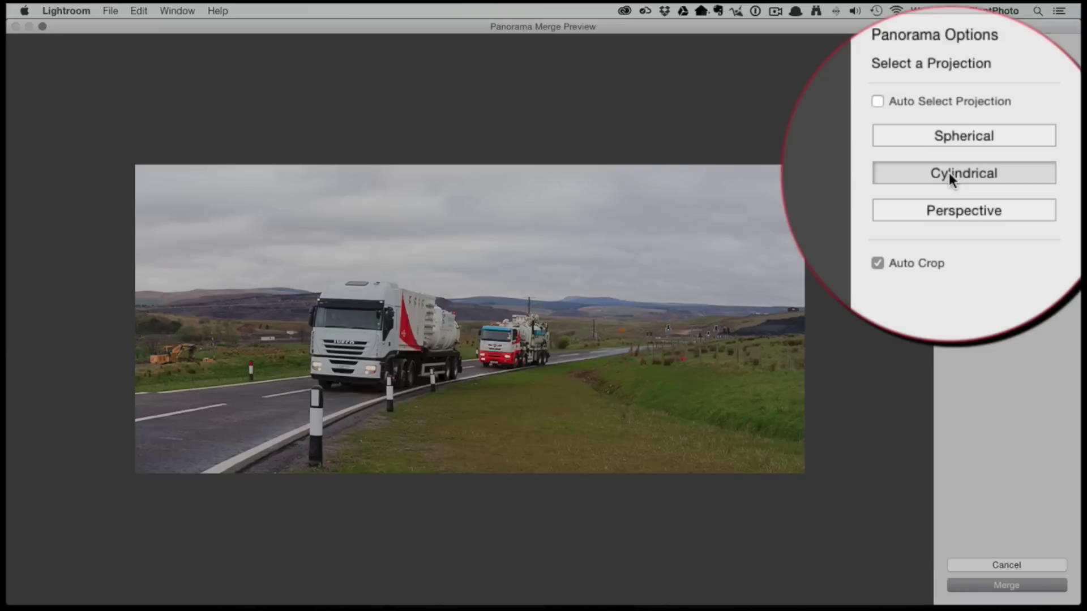
pyautogui.click(956, 177)
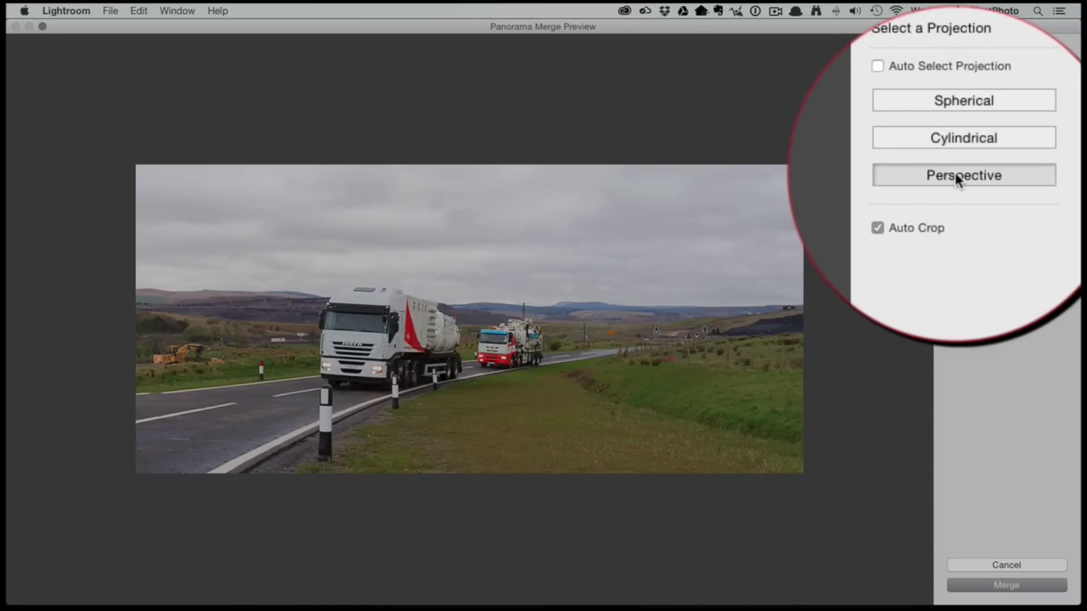
pyautogui.click(955, 170)
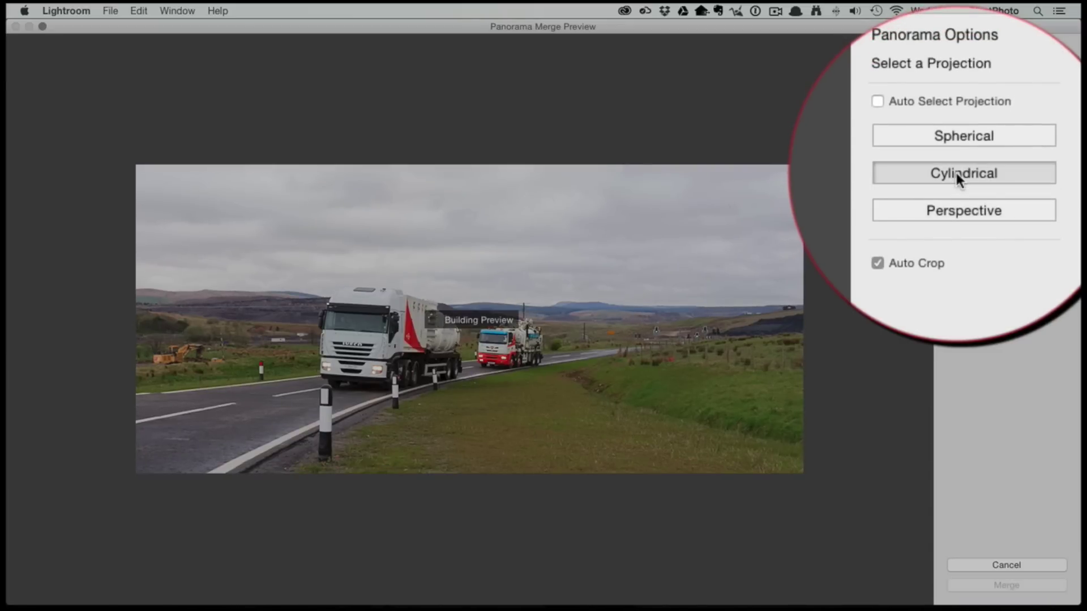
pyautogui.click(957, 172)
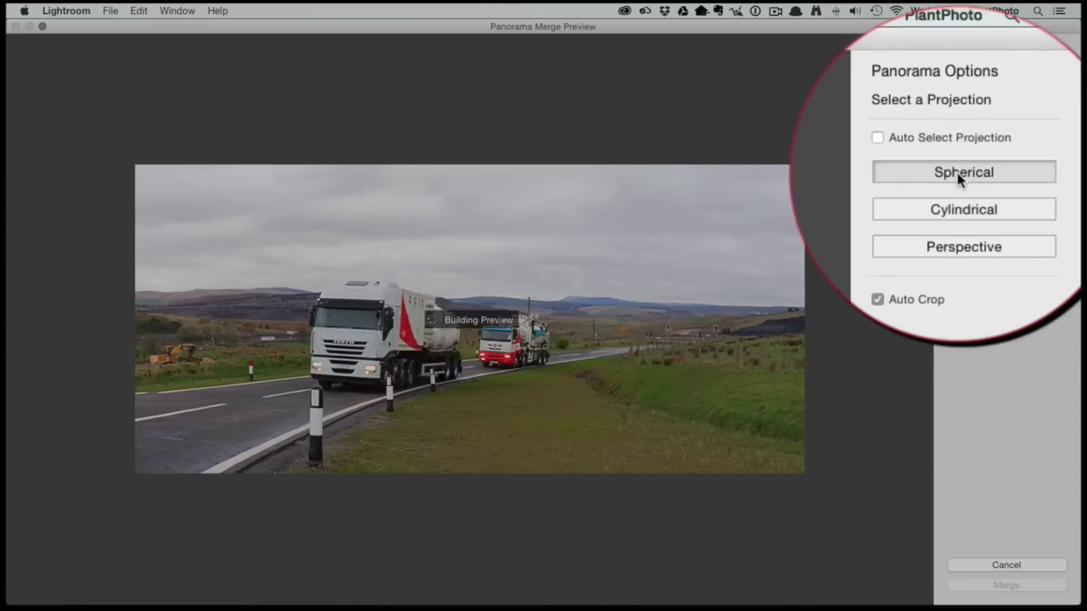
pyautogui.click(959, 209)
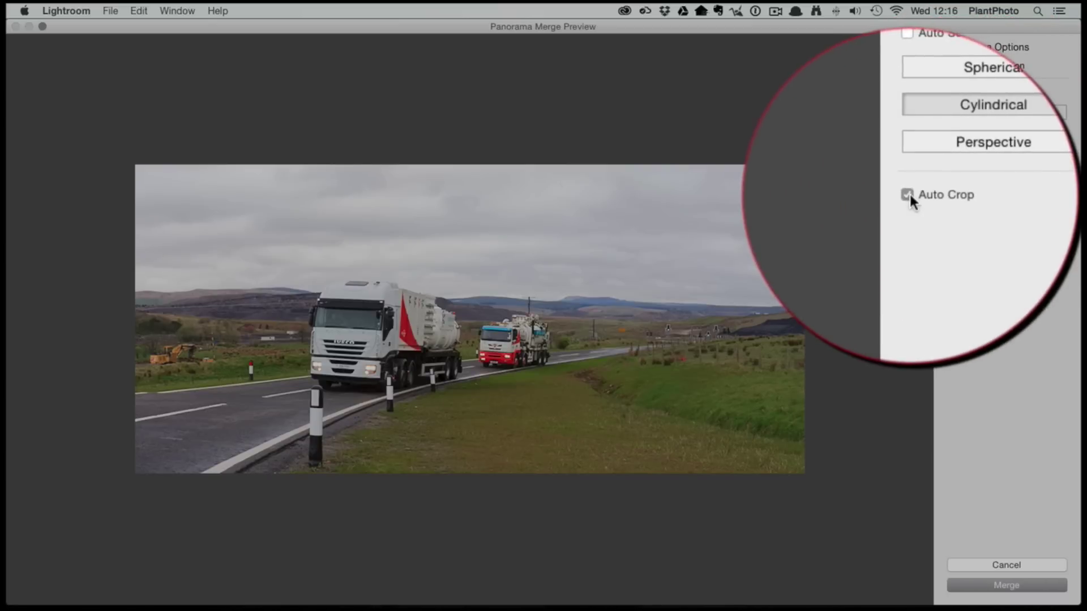
# Toggle Auto Crop off and on, settle on Cylindrical projection, and merge.
pyautogui.click(909, 195)
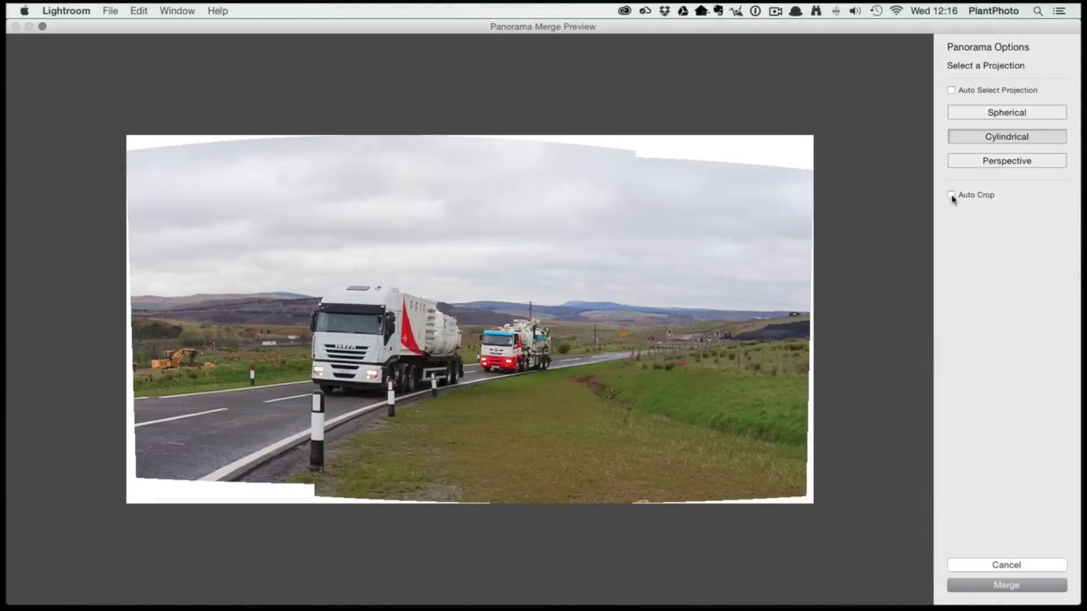
pyautogui.click(951, 194)
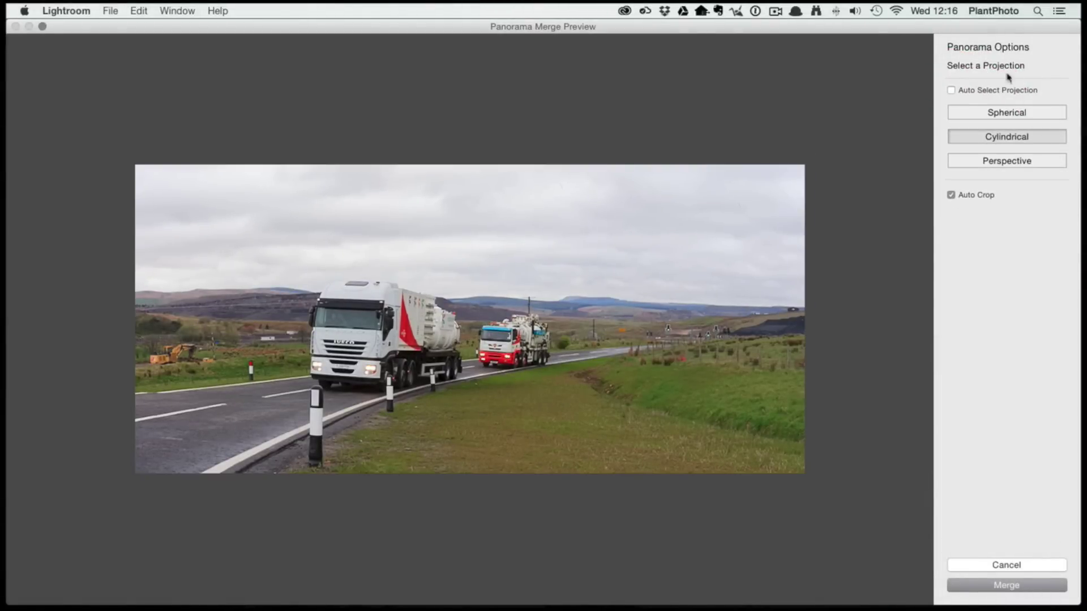
pyautogui.click(1004, 93)
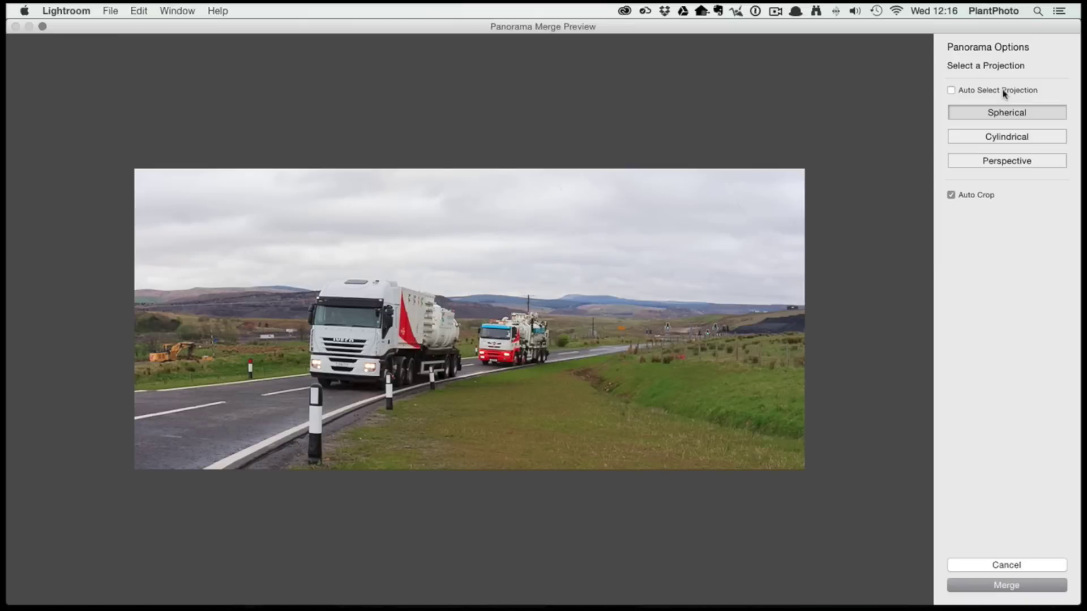
pyautogui.click(1011, 137)
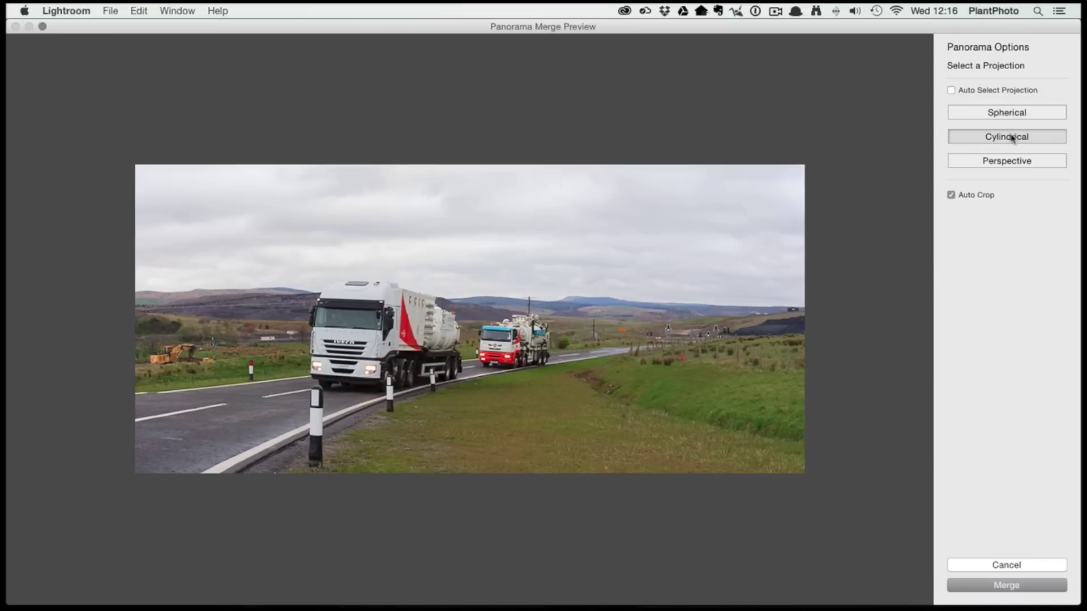
pyautogui.click(1026, 586)
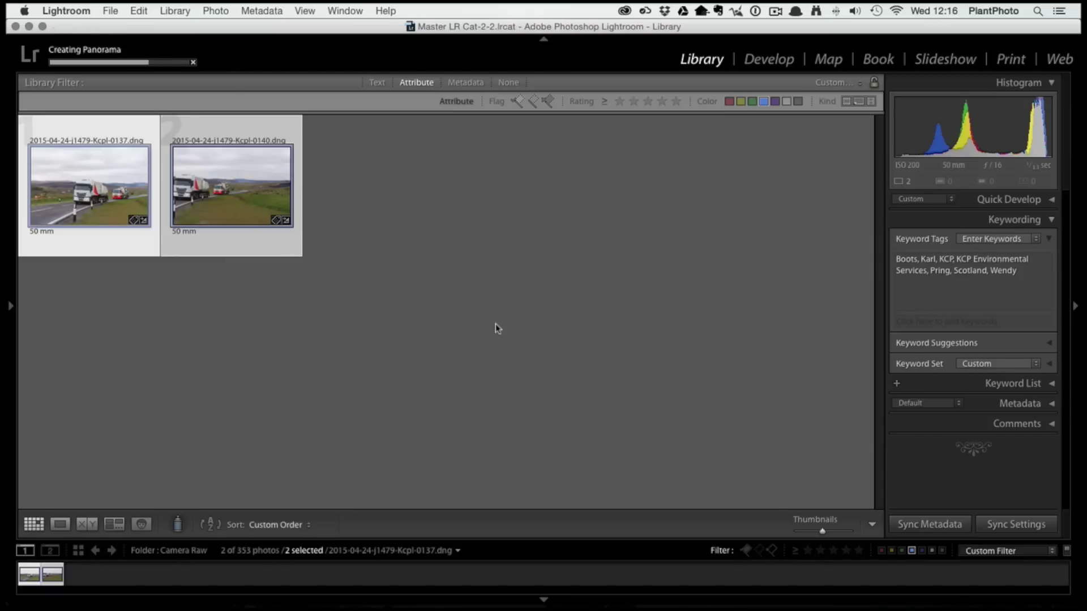
# Clear the Library filter and open the new -Pano.dng panorama in Loupe view.
pyautogui.press('super+l')
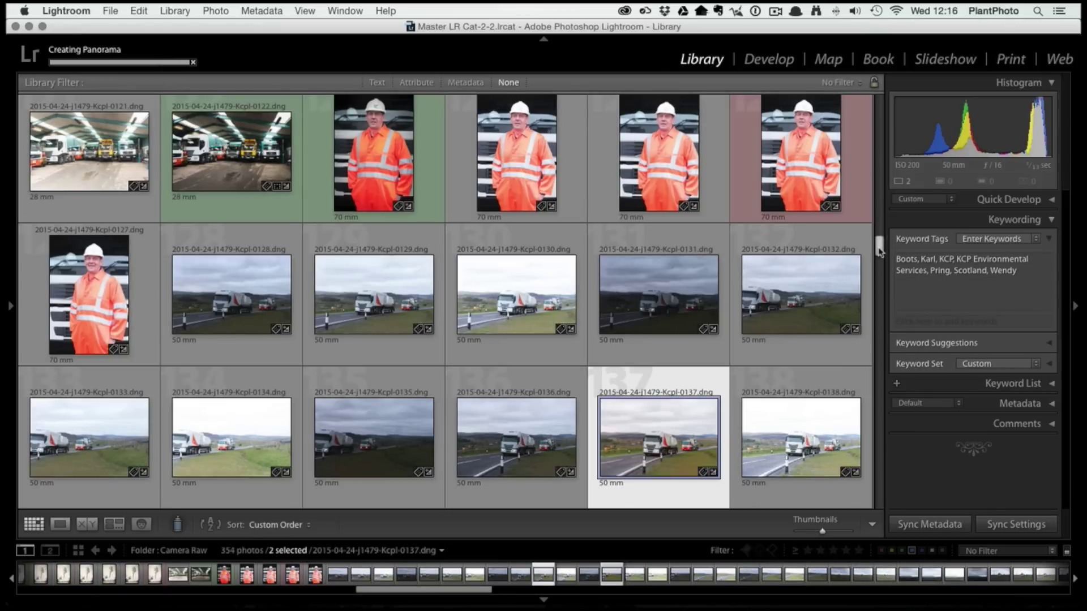
pyautogui.moveTo(880, 249); pyautogui.dragTo(886, 498)
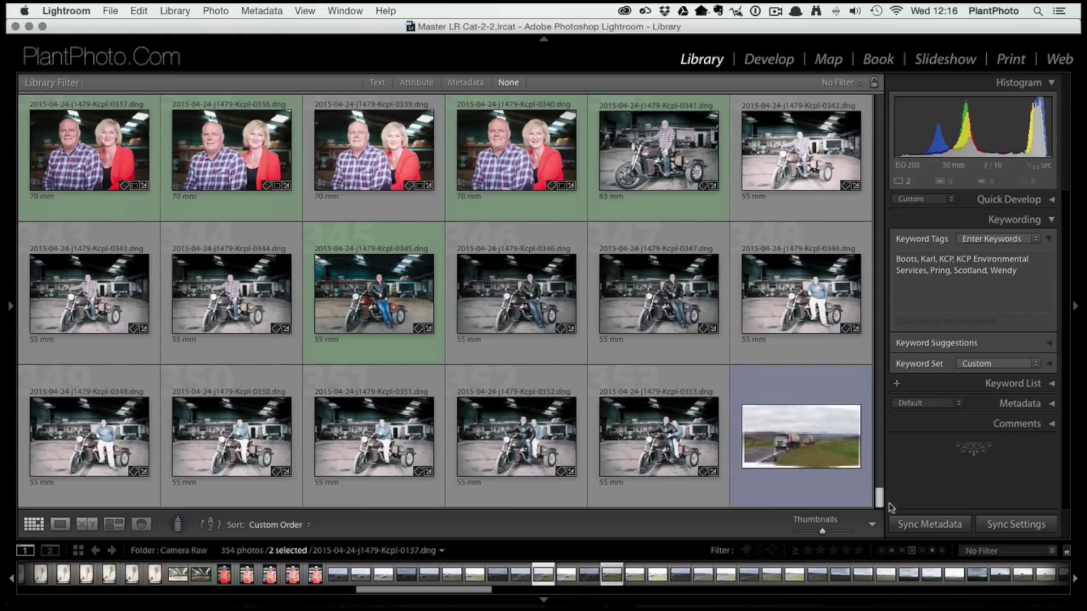
pyautogui.doubleClick(806, 434)
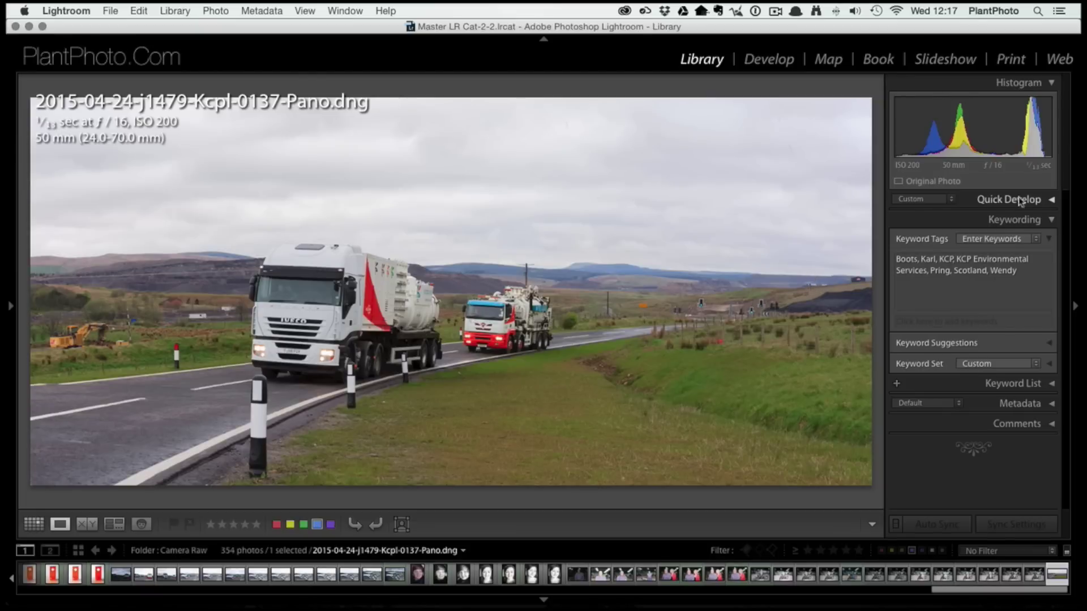
# Open the panorama in Develop and enable lens profile corrections.
pyautogui.click(1016, 220)
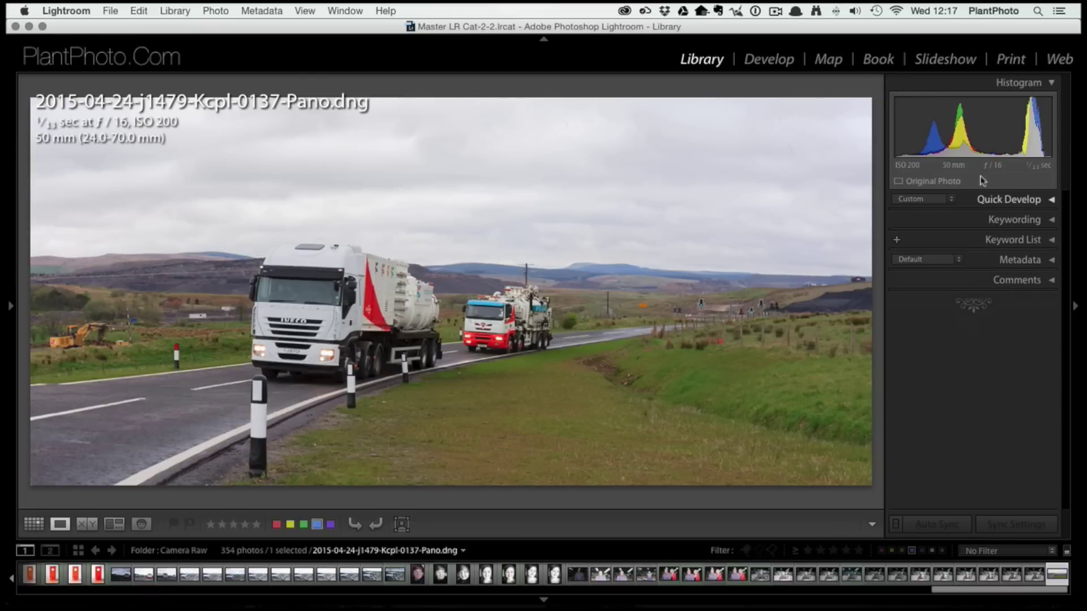
pyautogui.click(782, 62)
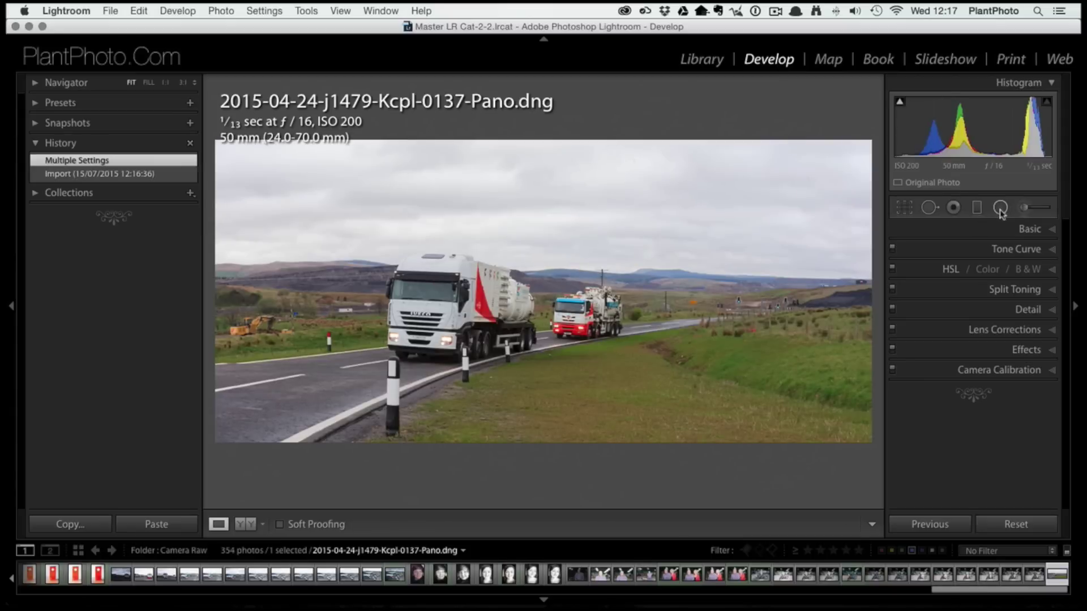
pyautogui.click(1029, 229)
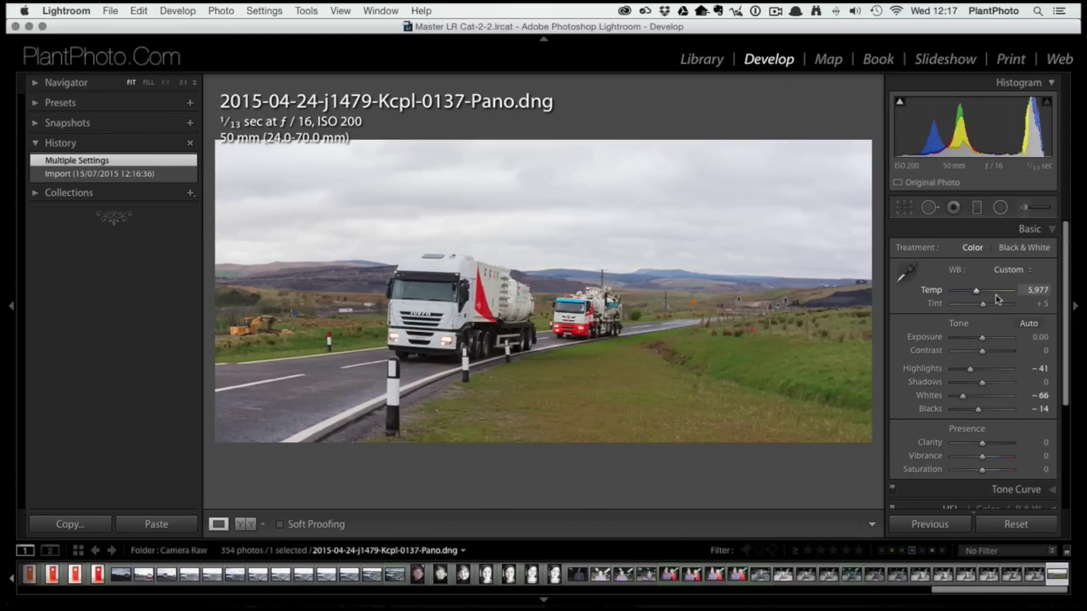
pyautogui.click(1022, 230)
pyautogui.click(995, 332)
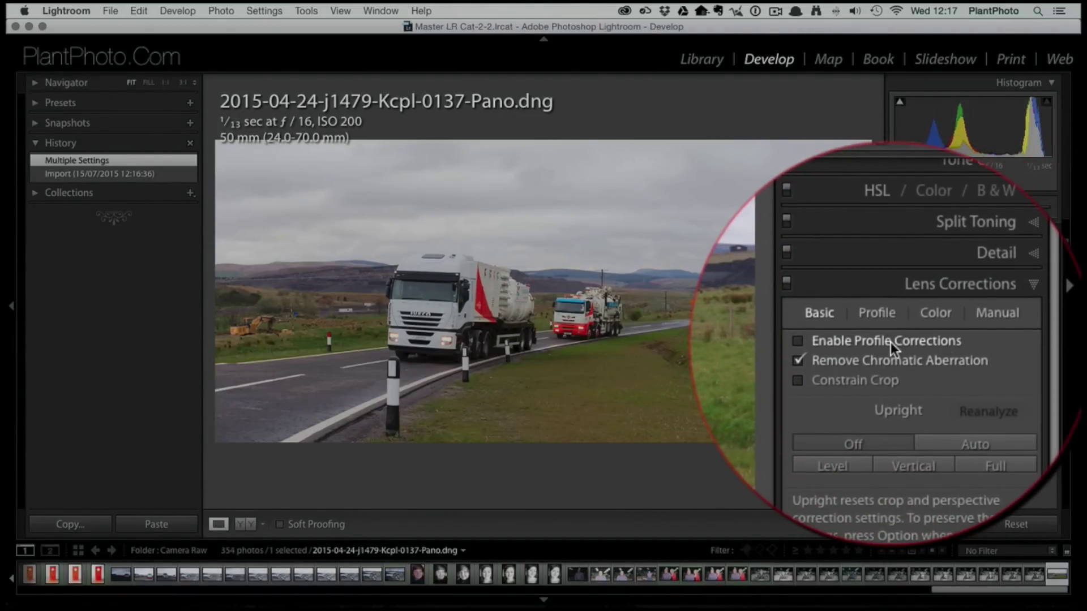
pyautogui.click(891, 342)
pyautogui.click(891, 342)
pyautogui.click(891, 342)
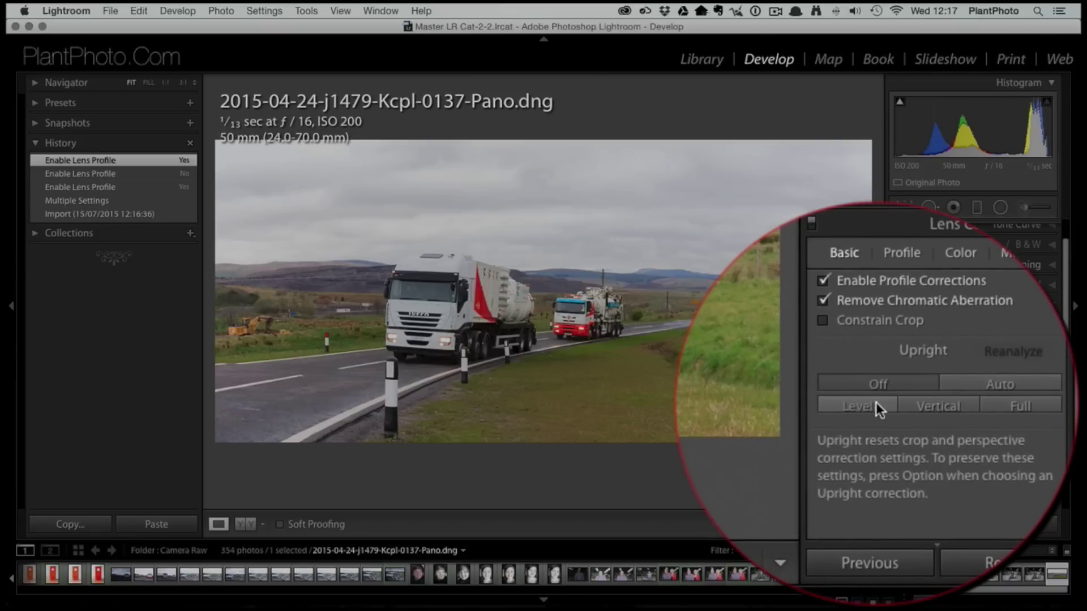
# Try the Level, Vertical and Auto Upright corrections, then leave Upright Off.
pyautogui.click(875, 403)
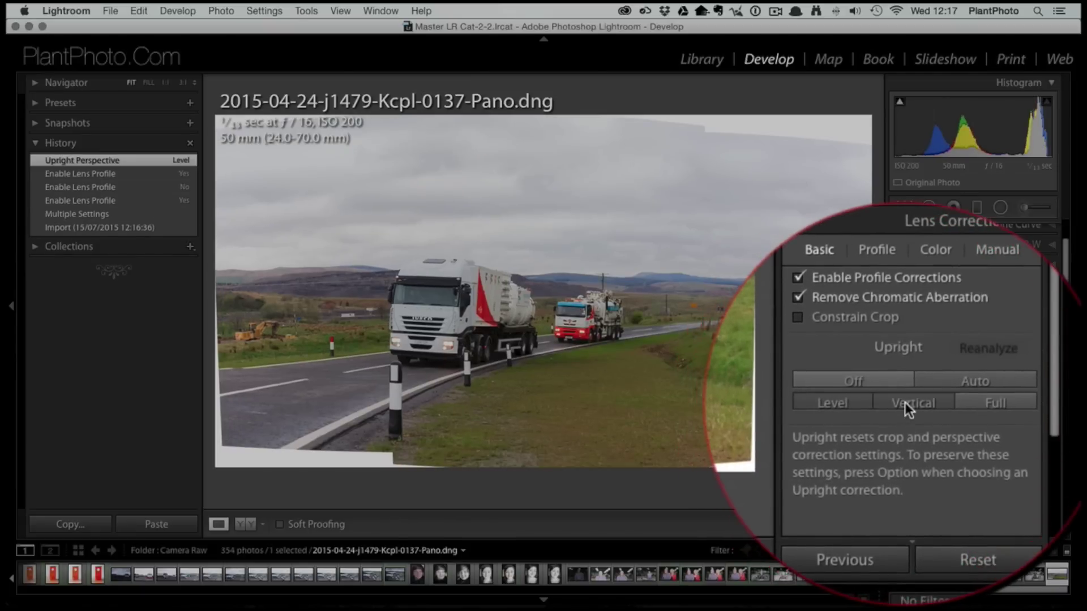
pyautogui.click(904, 404)
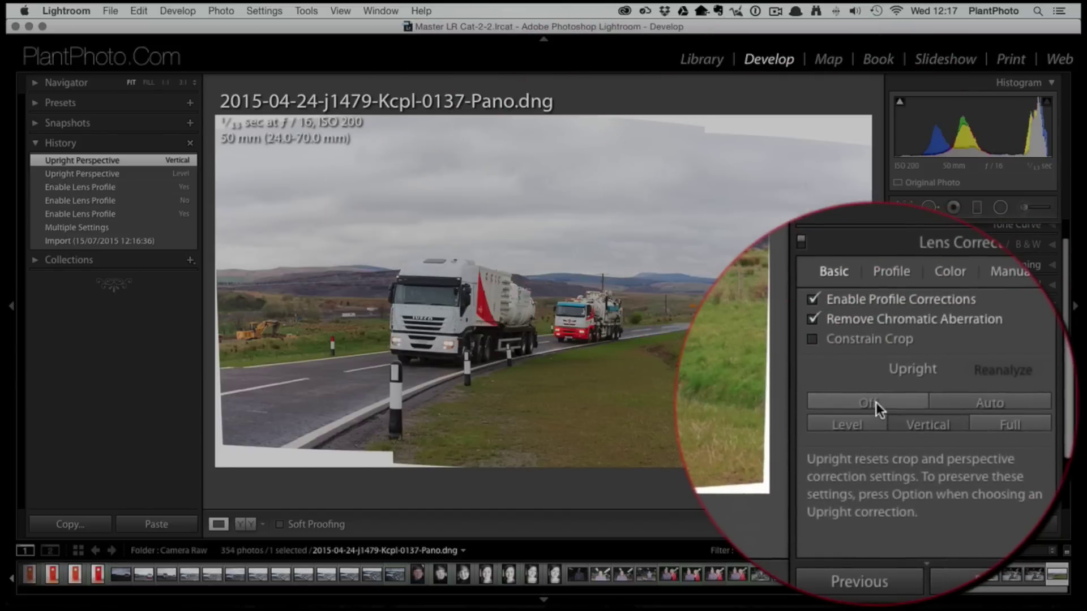
pyautogui.click(875, 405)
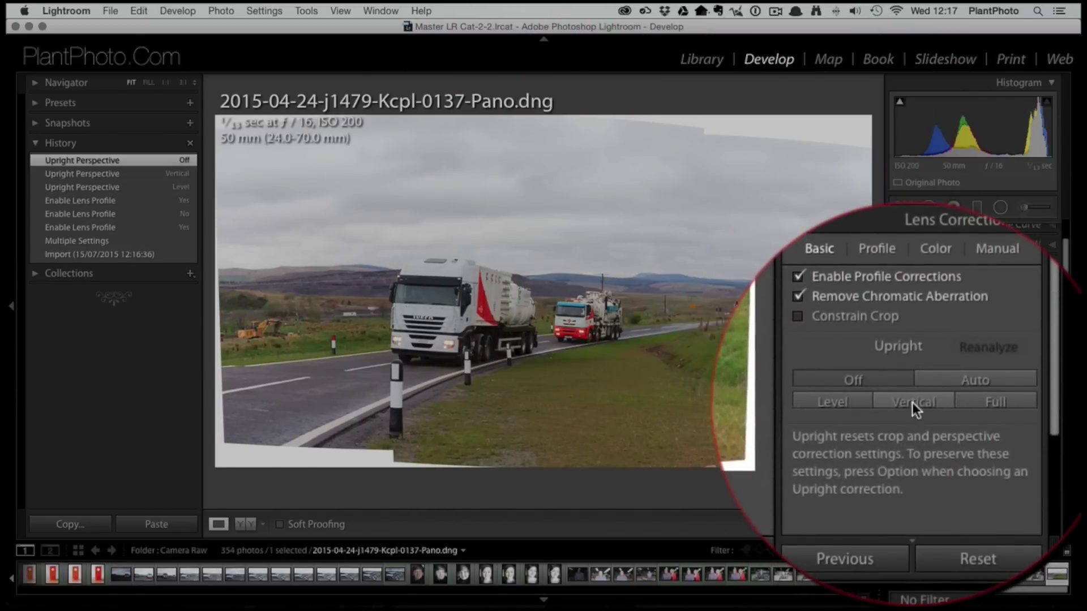
pyautogui.click(973, 403)
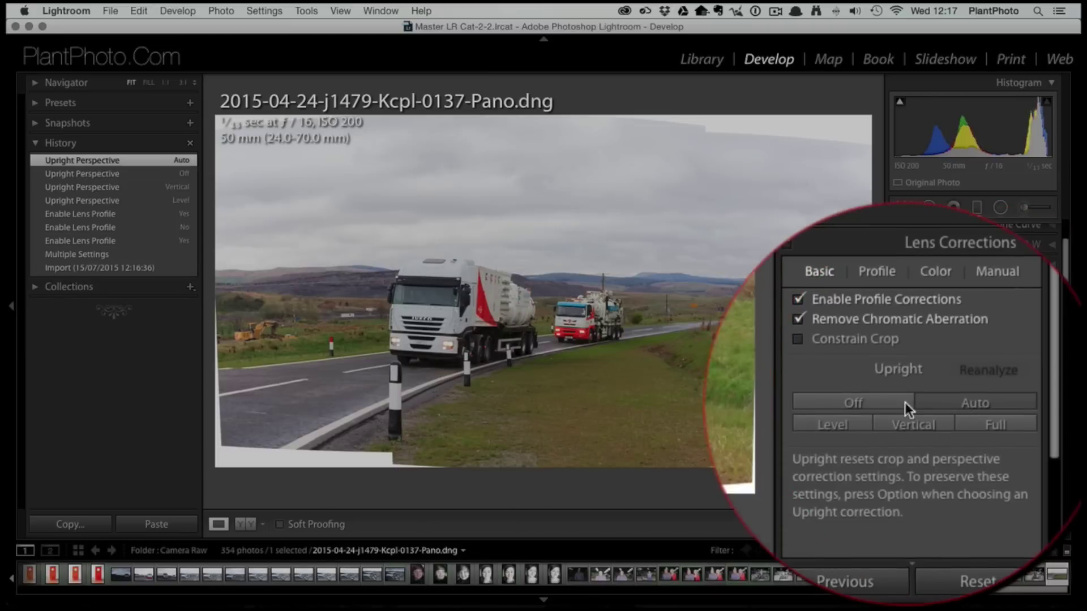
pyautogui.click(885, 402)
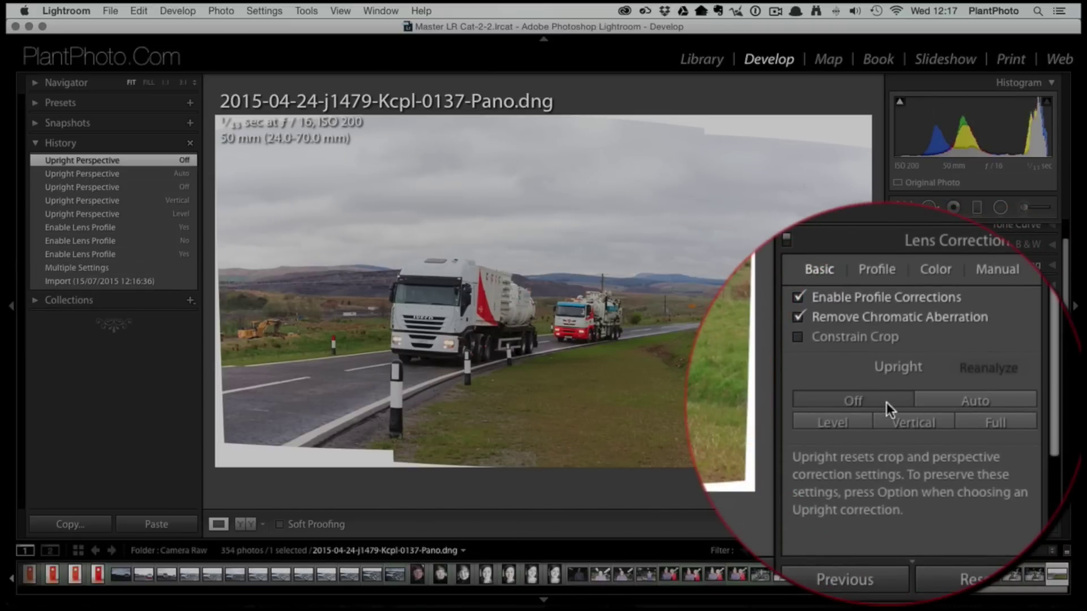
pyautogui.click(1007, 309)
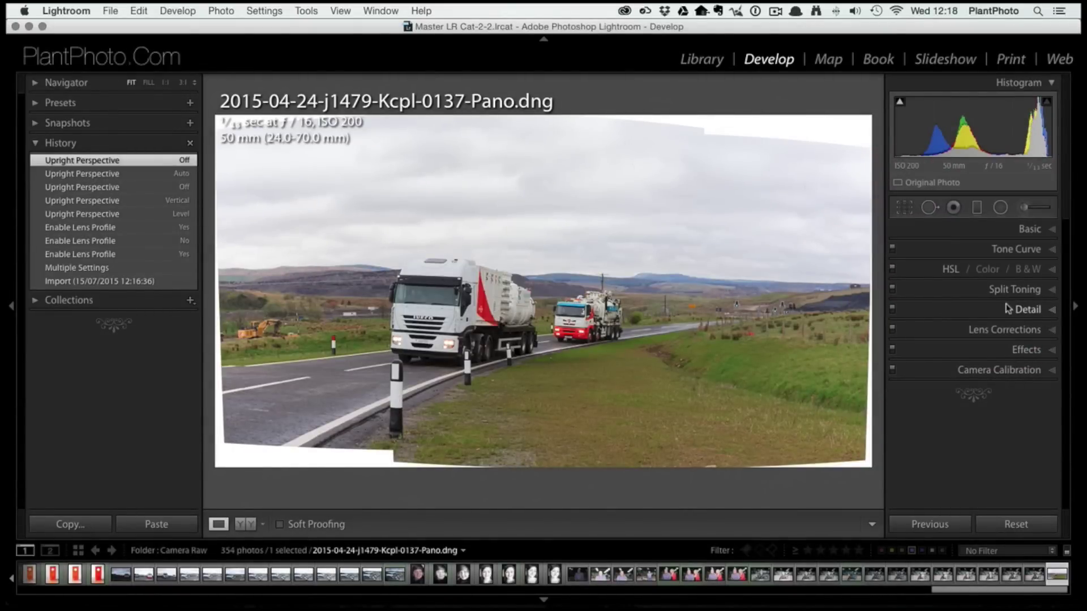
# Crop the panorama by pulling in the top, bottom and left edges, then apply.
pyautogui.click(904, 207)
pyautogui.moveTo(544, 115); pyautogui.dragTo(544, 138)
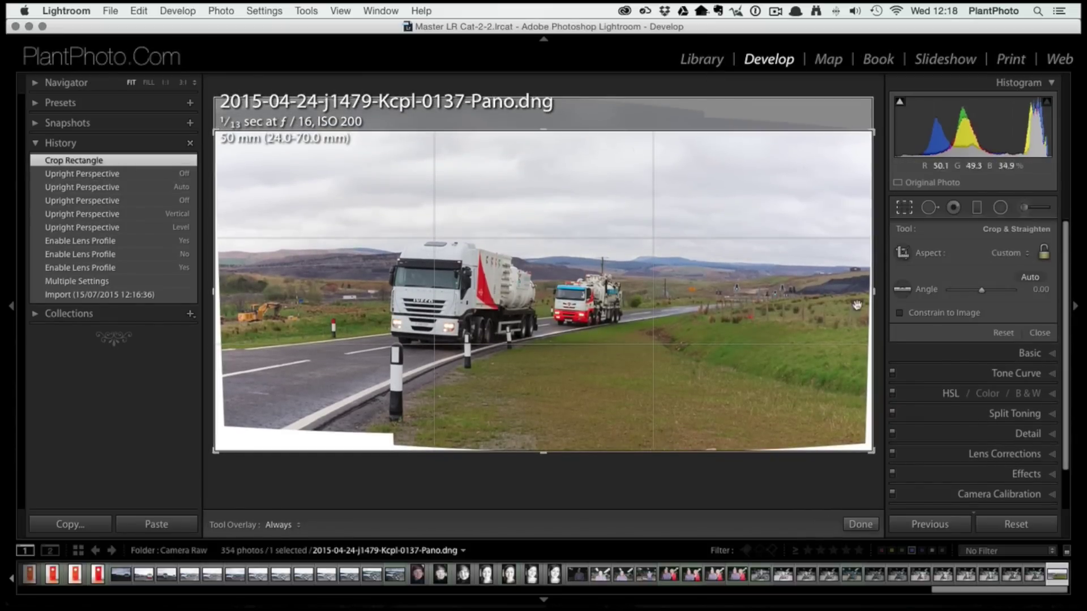
pyautogui.moveTo(868, 291); pyautogui.dragTo(866, 291)
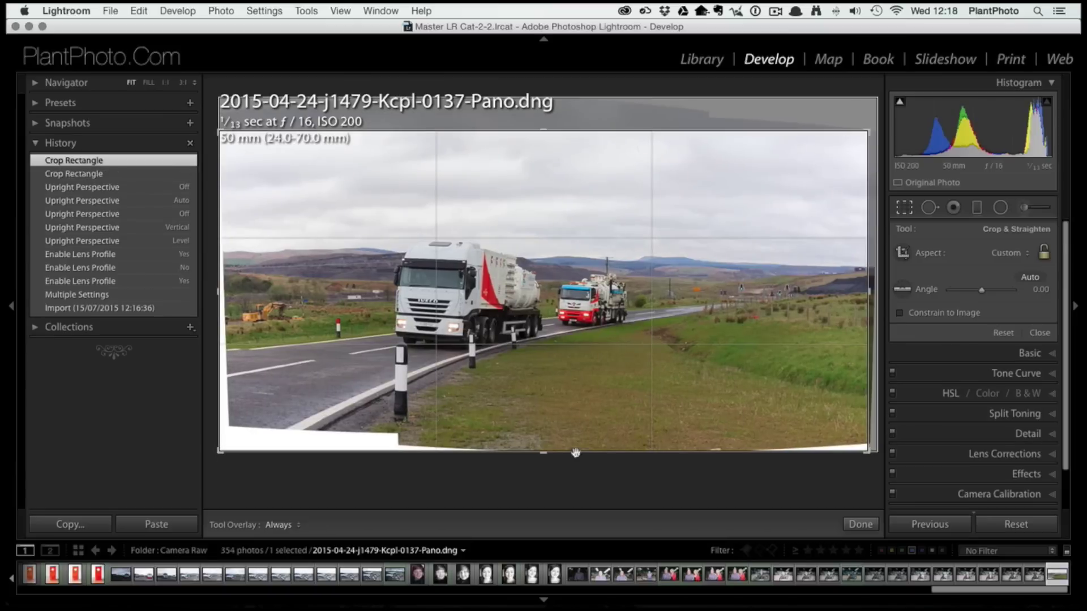
pyautogui.moveTo(541, 451); pyautogui.dragTo(541, 429)
pyautogui.moveTo(217, 288); pyautogui.dragTo(229, 289)
pyautogui.press('Return')
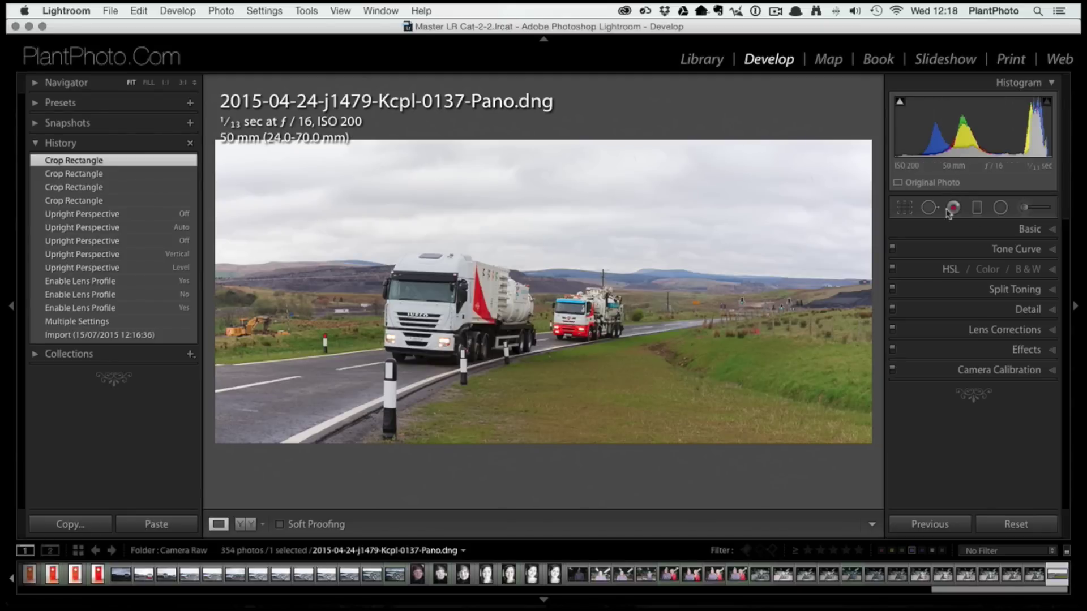
# Add a top-down graduated filter over the sky with Temp -18, Highlights -38, Shadows -42.
pyautogui.click(978, 208)
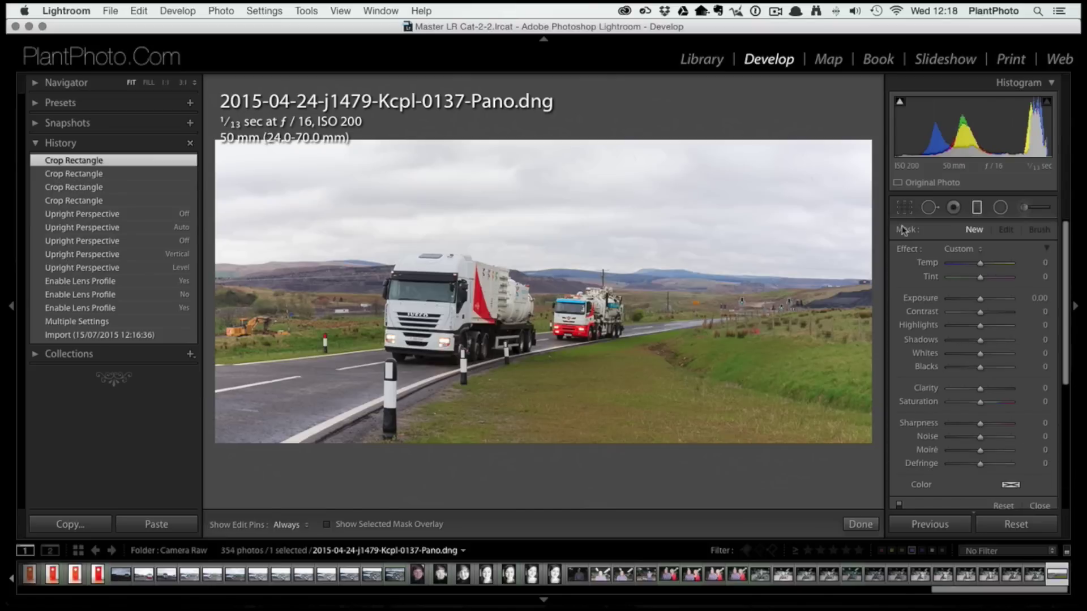
pyautogui.moveTo(534, 127); pyautogui.dragTo(534, 309)
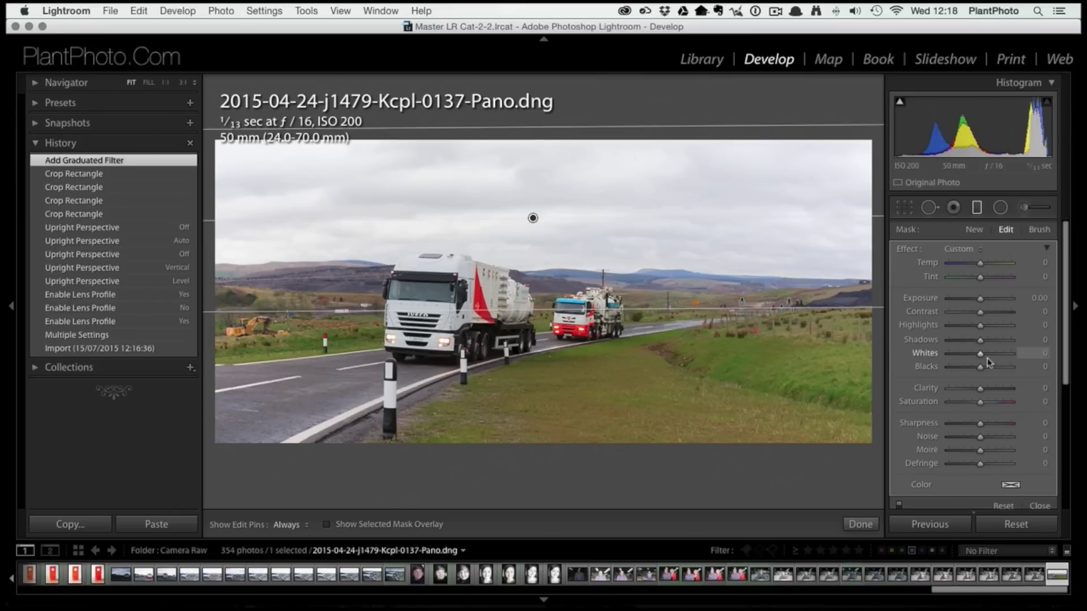
pyautogui.moveTo(980, 264); pyautogui.dragTo(976, 270)
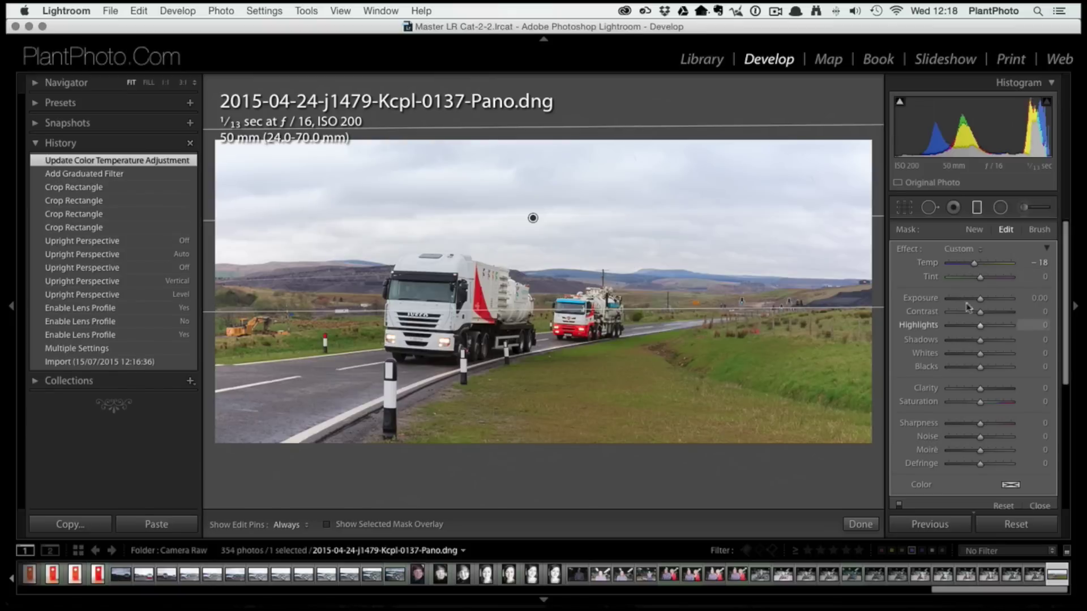
pyautogui.moveTo(980, 326); pyautogui.dragTo(964, 334)
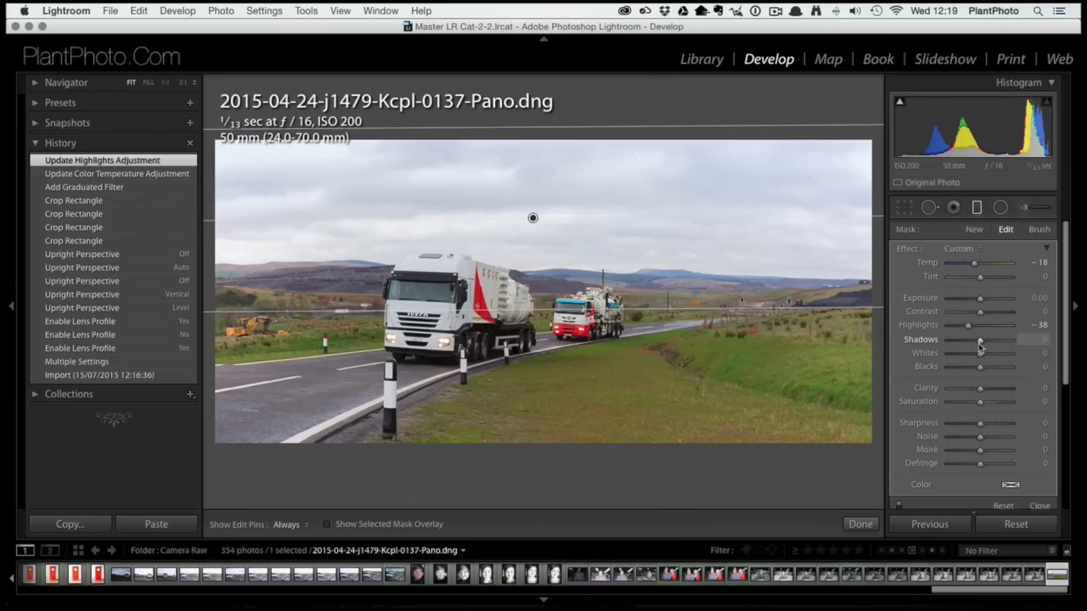
pyautogui.moveTo(979, 343); pyautogui.dragTo(967, 343)
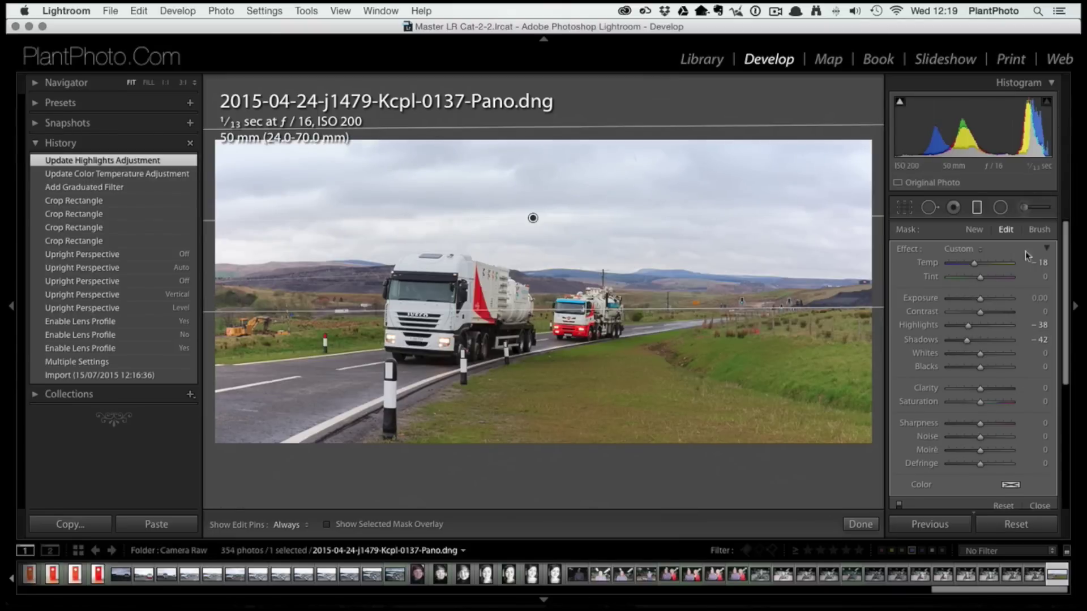
pyautogui.click(977, 209)
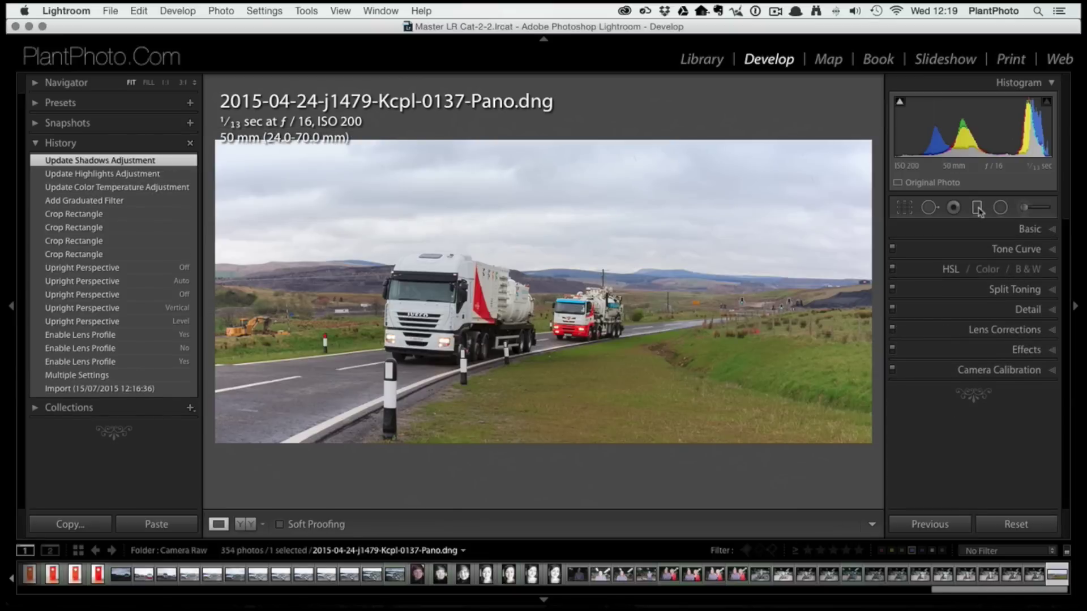